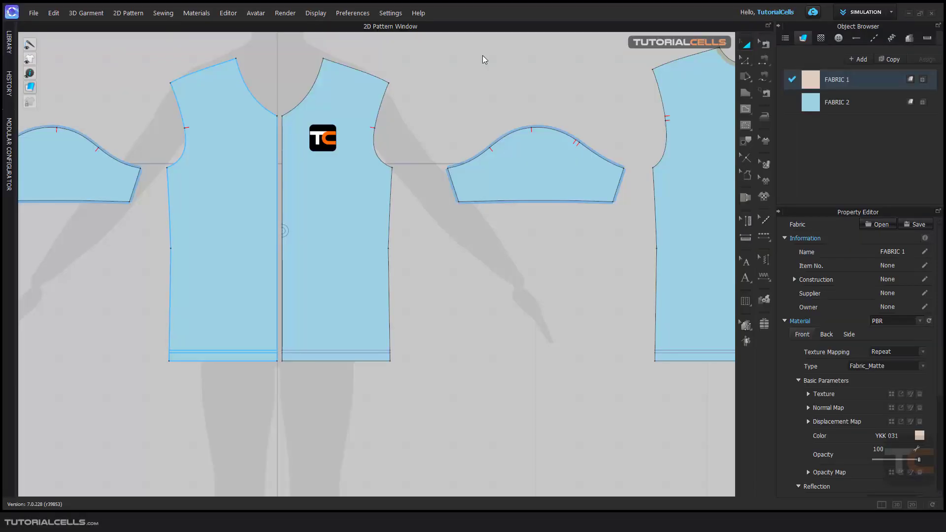
- Move the back body pattern piece farther away from the front pieces and slightly lower, clear of the back collar band
{"action": "scroll", "coordinate": [469, 97], "scroll_direction": "down", "scroll_amount": 4}
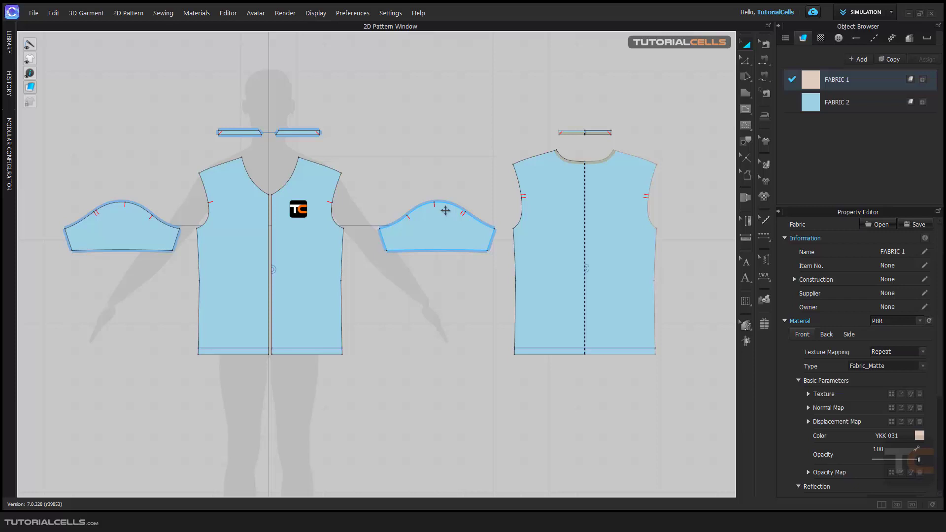
{"action": "middle_click_drag", "start_coordinate": [450, 262], "coordinate": [397, 254]}
{"action": "scroll", "coordinate": [526, 177], "scroll_direction": "up", "scroll_amount": 2}
{"action": "middle_click_drag", "start_coordinate": [502, 183], "coordinate": [490, 192]}
{"action": "left_click_drag", "start_coordinate": [497, 196], "coordinate": [543, 220]}
{"action": "middle_click_drag", "start_coordinate": [572, 220], "coordinate": [540, 207]}
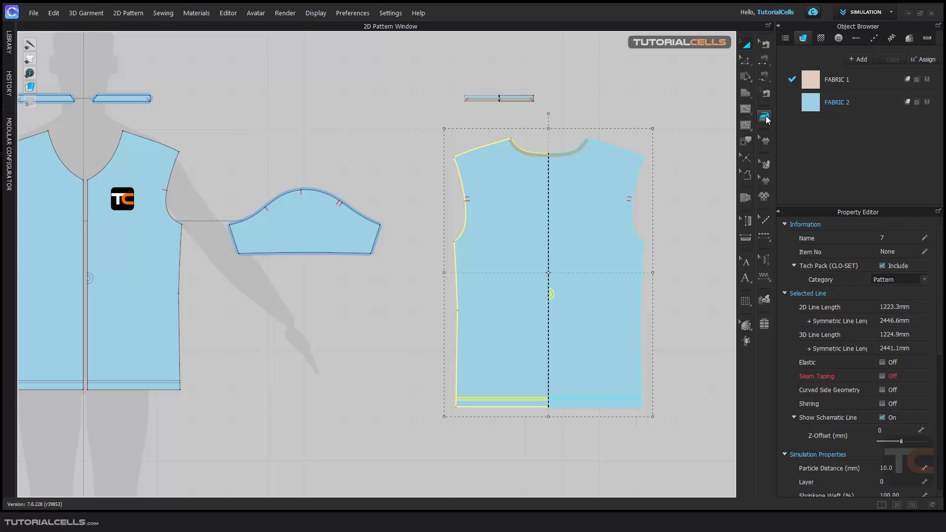
- Create a grading size group and add two more sizes to it
{"action": "left_click", "coordinate": [909, 39]}
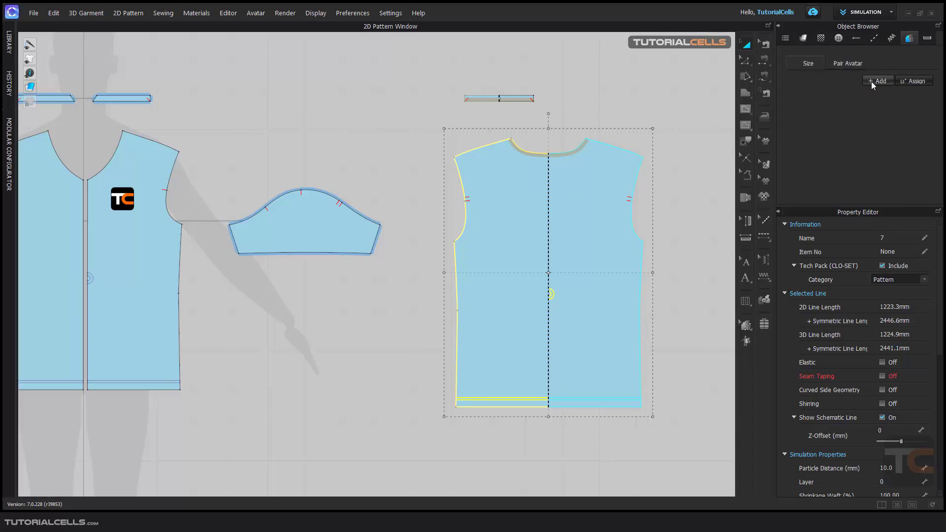
{"action": "left_click", "coordinate": [745, 325]}
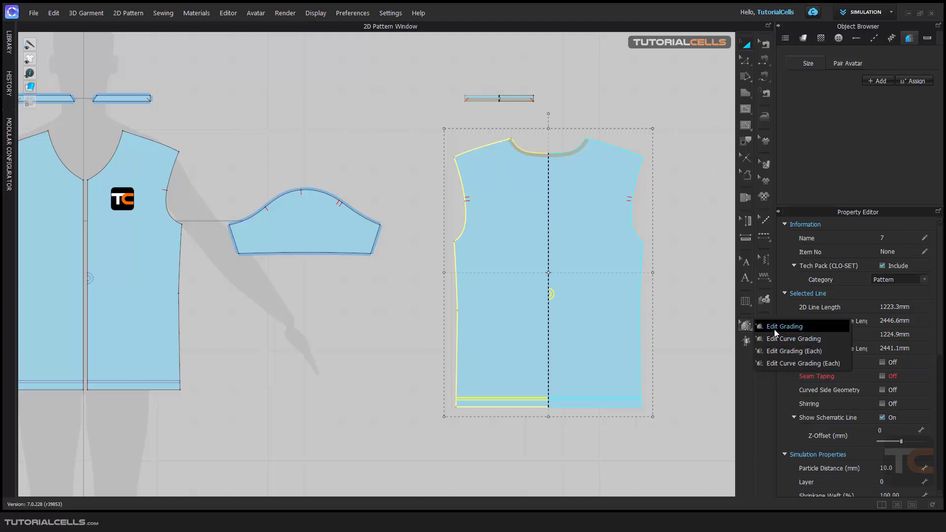
{"action": "left_click", "coordinate": [756, 383]}
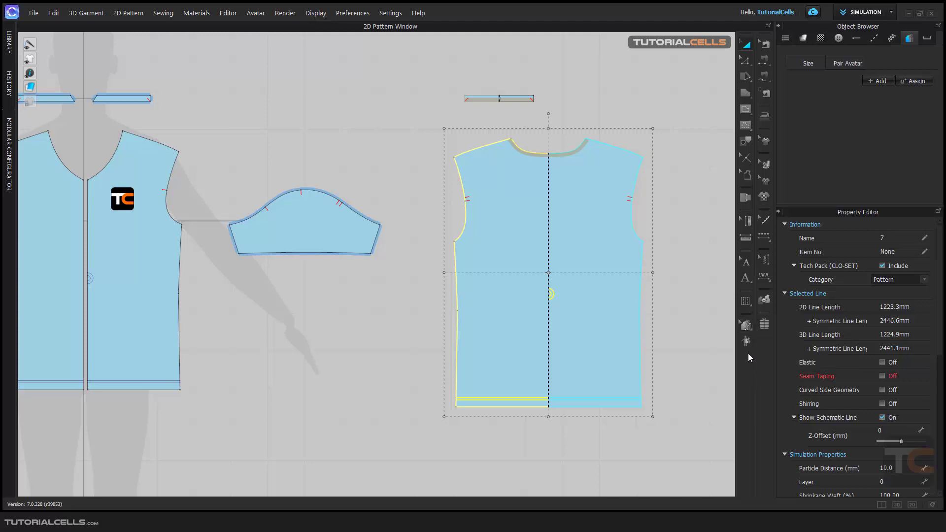
{"action": "left_click", "coordinate": [745, 325]}
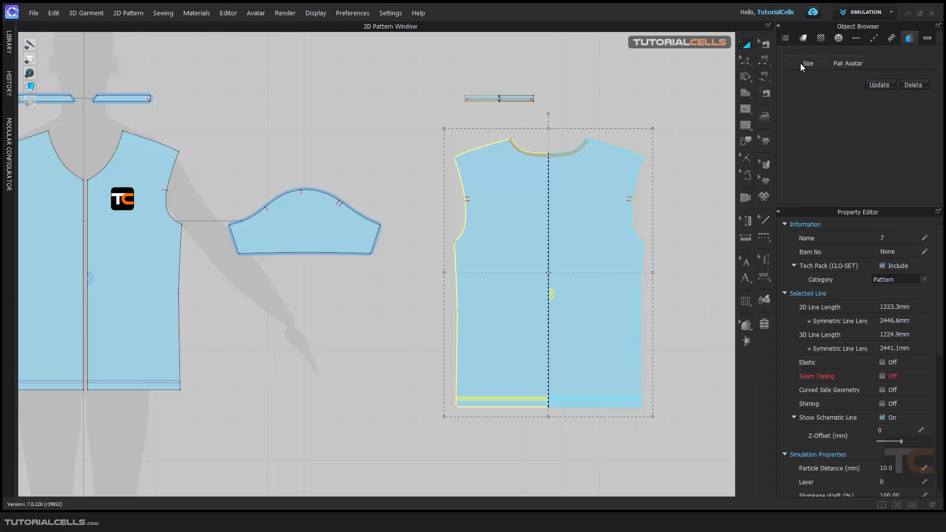
{"action": "left_click", "coordinate": [877, 81]}
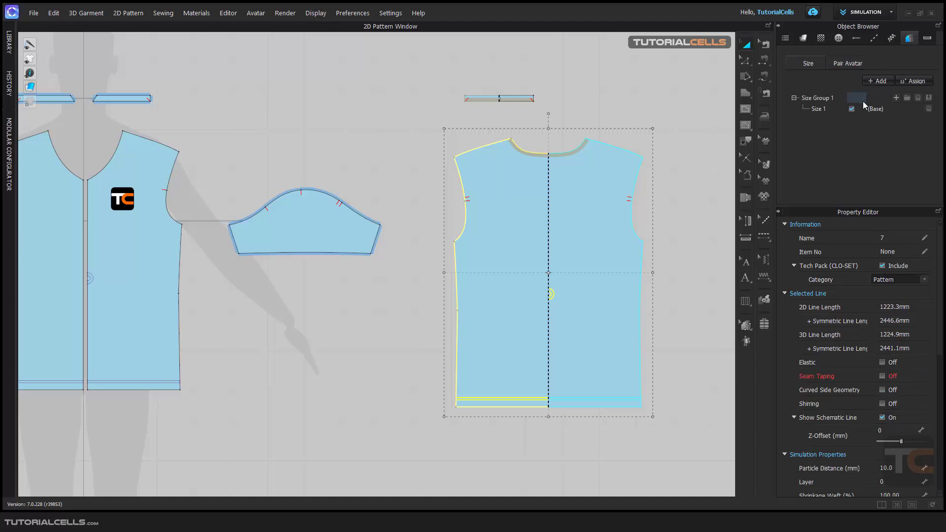
{"action": "left_click", "coordinate": [820, 110]}
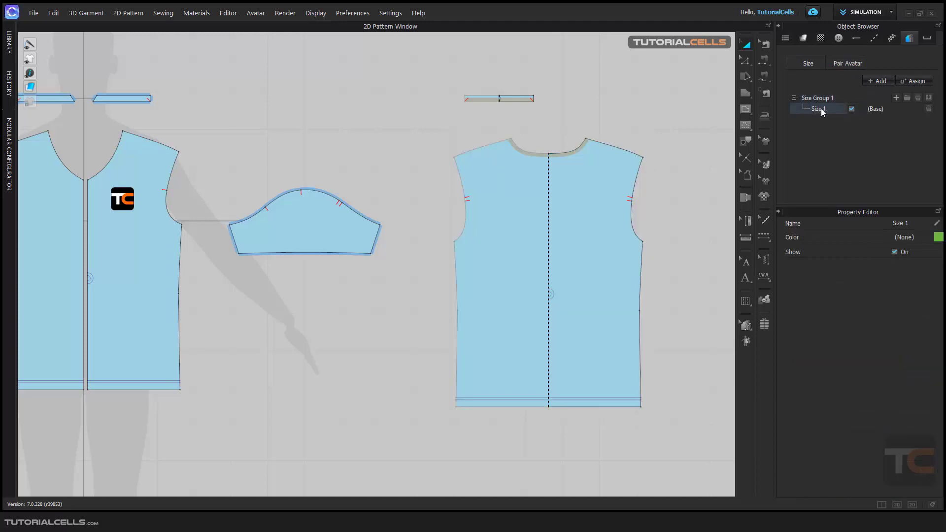
{"action": "left_click", "coordinate": [896, 98]}
{"action": "left_click", "coordinate": [896, 98]}
- Rename the three sizes in the size group as M, L and XL
{"action": "double_click", "coordinate": [820, 109]}
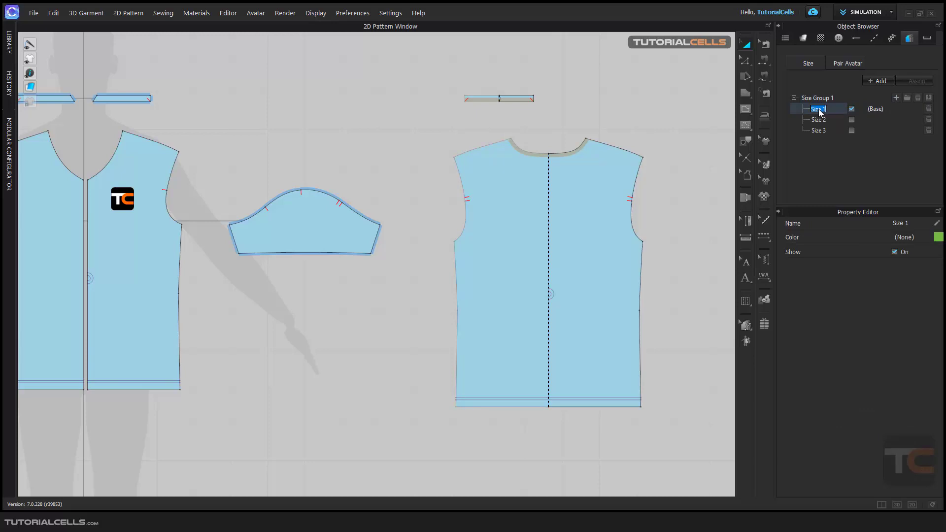
{"action": "type", "text": "1"}
{"action": "type", "text": "M"}
{"action": "double_click", "coordinate": [818, 120]}
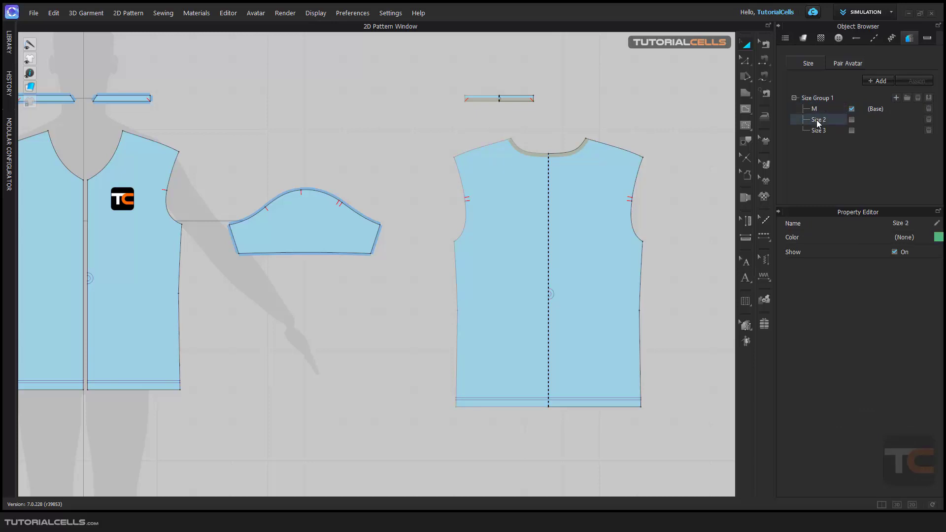
{"action": "type", "text": "L"}
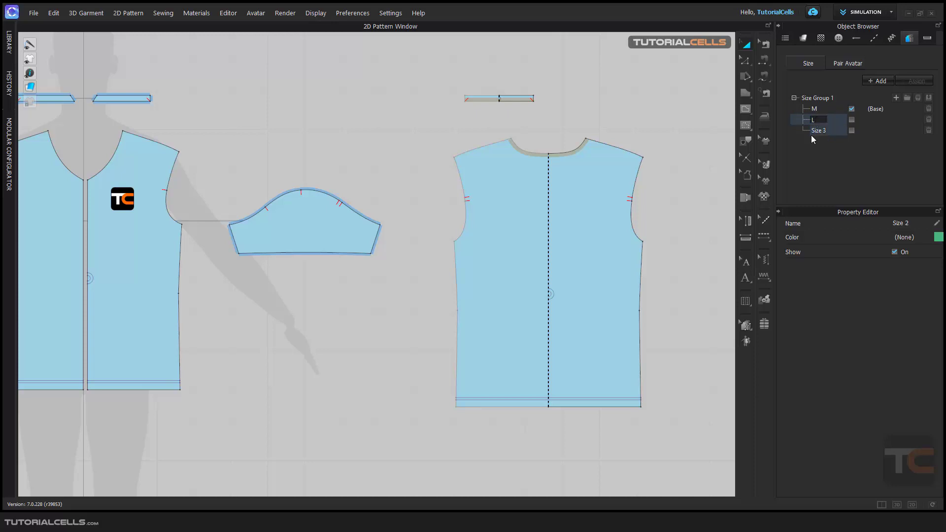
{"action": "double_click", "coordinate": [819, 131]}
{"action": "type", "text": "XL"}
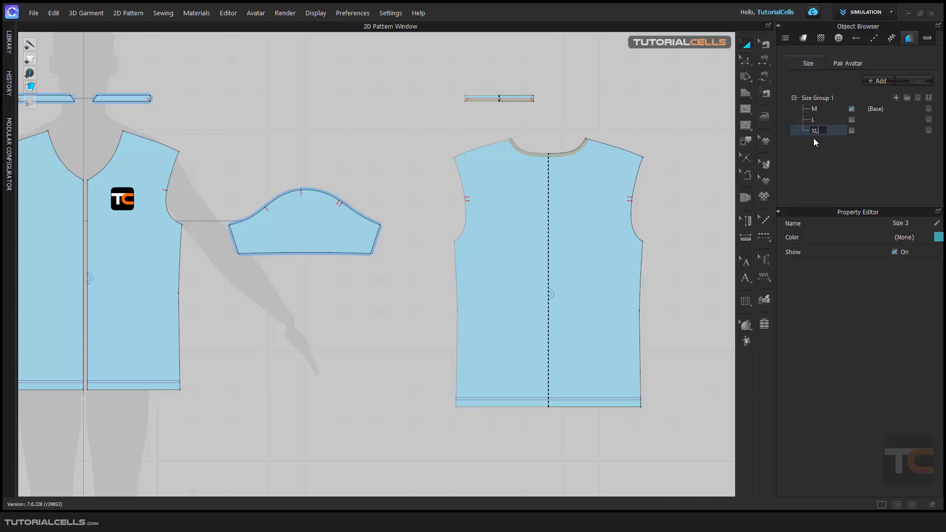
{"action": "left_click", "coordinate": [811, 143]}
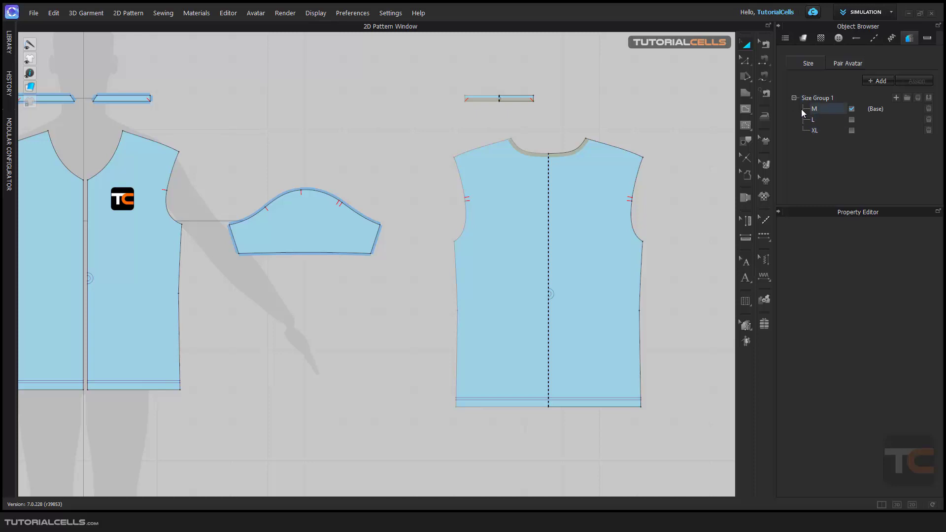
- Select all pattern pieces with Edit Grading and apply Size Group 1 to them, accepting the conversion of curve points
{"action": "left_click", "coordinate": [814, 101]}
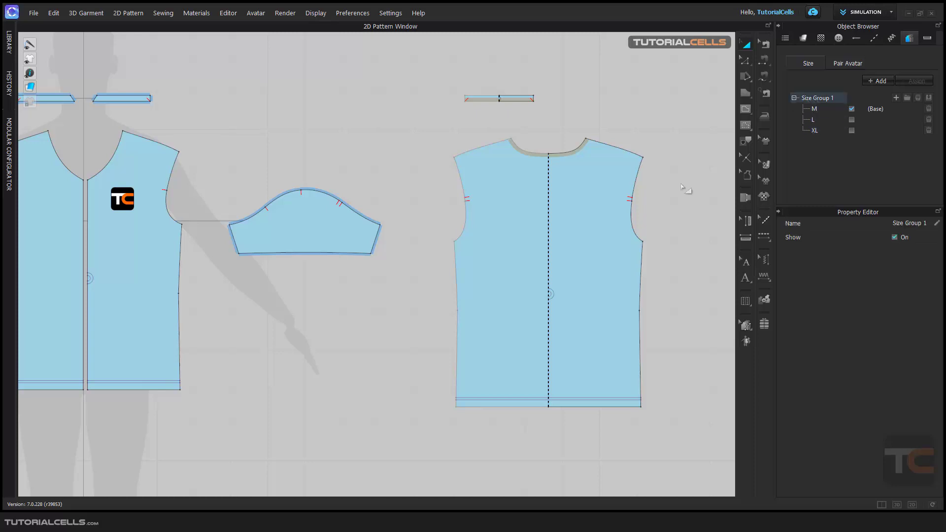
{"action": "scroll", "coordinate": [616, 210], "scroll_direction": "down", "scroll_amount": 3}
{"action": "left_click_drag", "start_coordinate": [119, 92], "coordinate": [246, 138]}
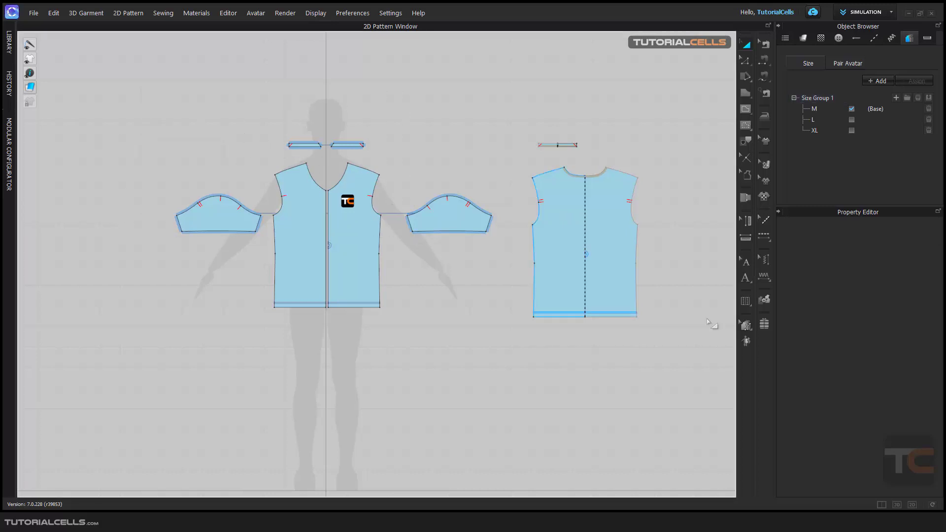
{"action": "left_click", "coordinate": [745, 328]}
{"action": "left_click", "coordinate": [745, 327]}
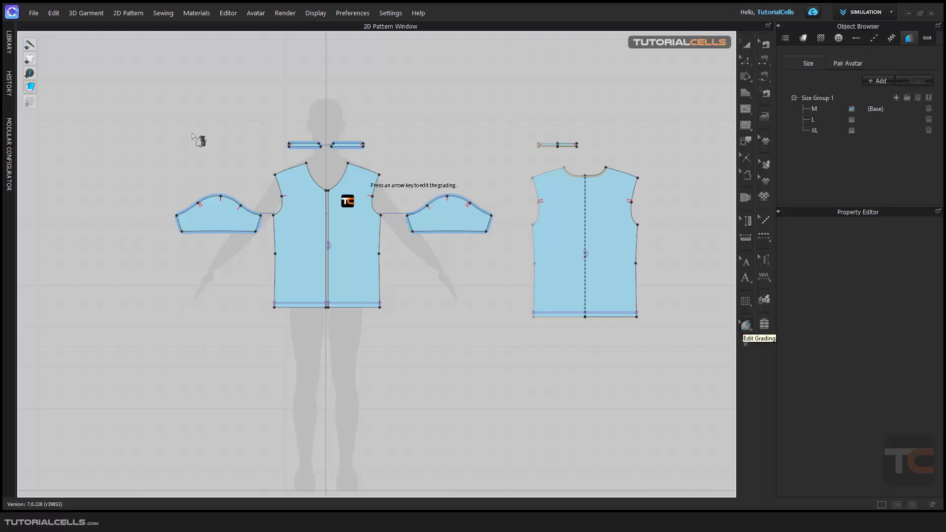
{"action": "left_click_drag", "start_coordinate": [142, 105], "coordinate": [653, 369]}
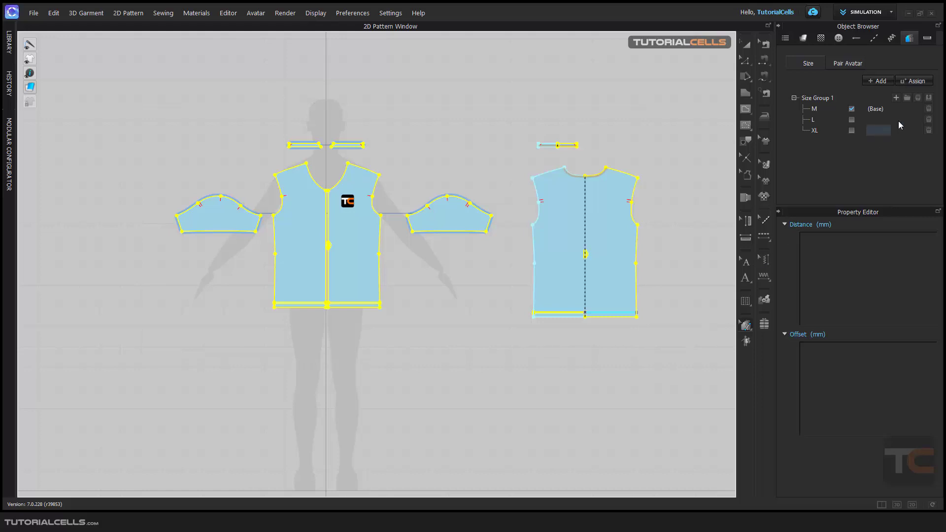
{"action": "left_click", "coordinate": [930, 99]}
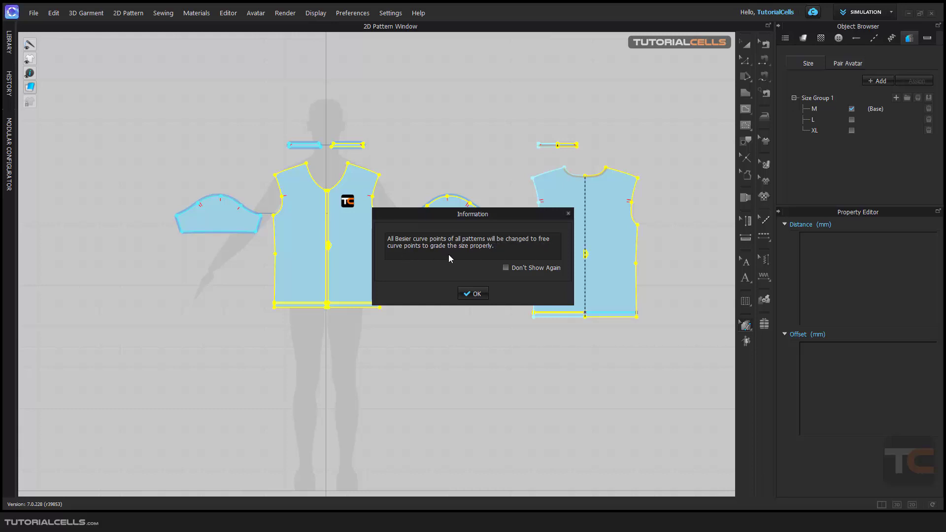
{"action": "left_click_drag", "start_coordinate": [480, 223], "coordinate": [309, 227]}
{"action": "left_click", "coordinate": [300, 296]}
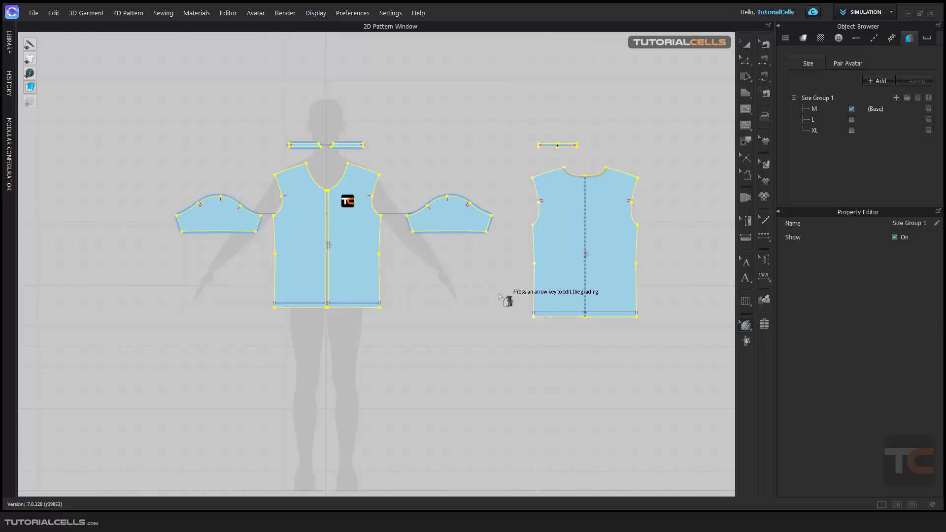
- With Edit Grading, grade the right shoulder tip of the back pattern outward by 20 mm per size, giving L 20 and XL 40
{"action": "scroll", "coordinate": [591, 249], "scroll_direction": "up", "scroll_amount": 2}
{"action": "scroll", "coordinate": [592, 249], "scroll_direction": "up", "scroll_amount": 1}
{"action": "middle_click_drag", "start_coordinate": [594, 254], "coordinate": [501, 295]}
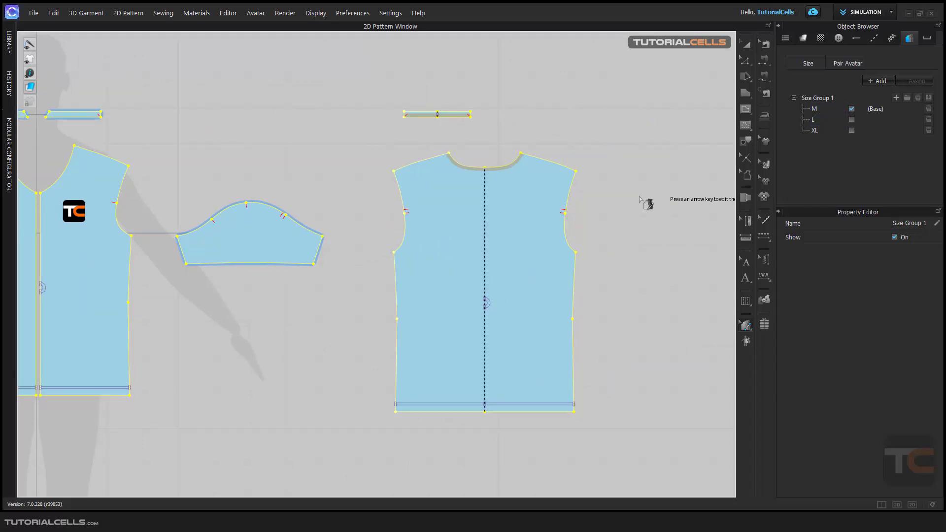
{"action": "left_click", "coordinate": [577, 193]}
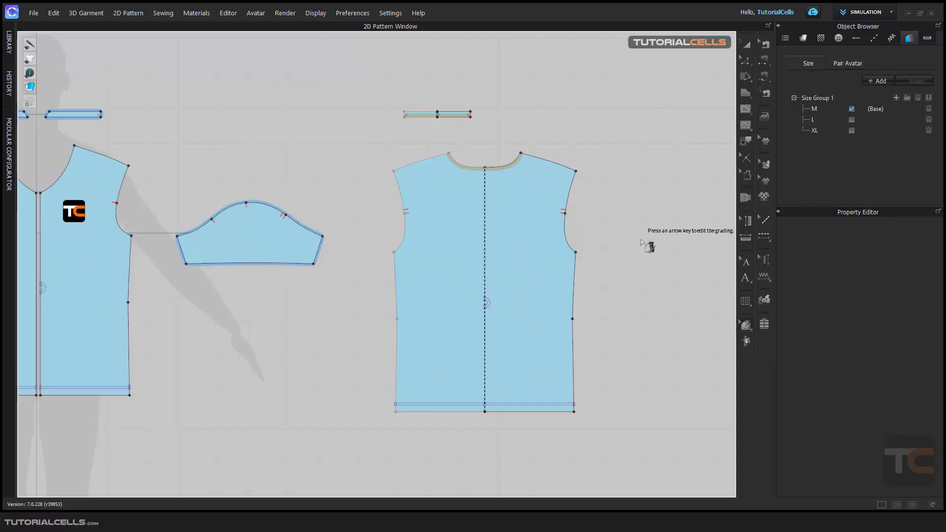
{"action": "left_click", "coordinate": [747, 328]}
{"action": "left_click", "coordinate": [769, 326]}
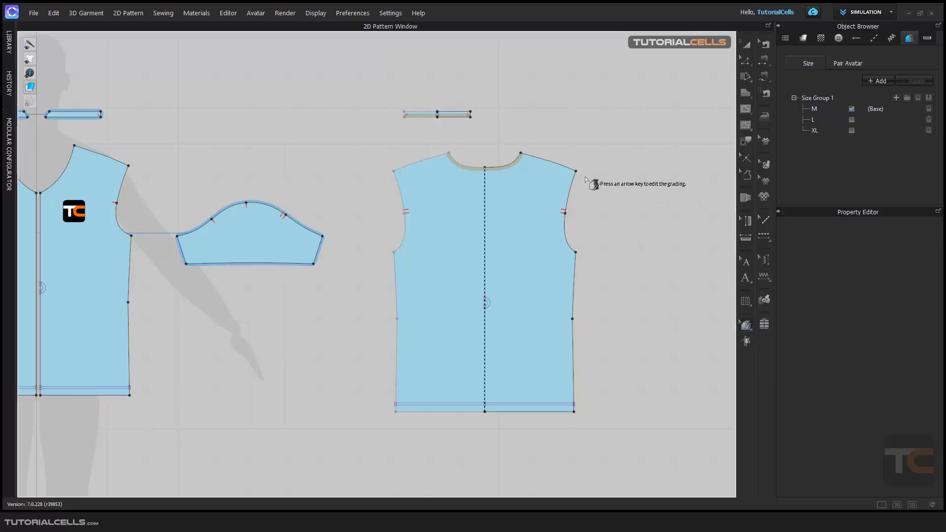
{"action": "scroll", "coordinate": [585, 178], "scroll_direction": "up", "scroll_amount": 3}
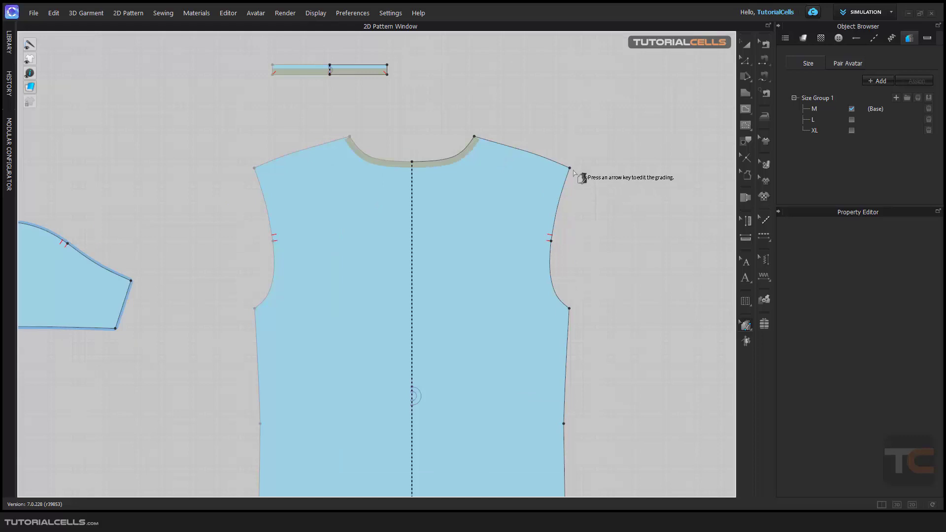
{"action": "left_click", "coordinate": [570, 168]}
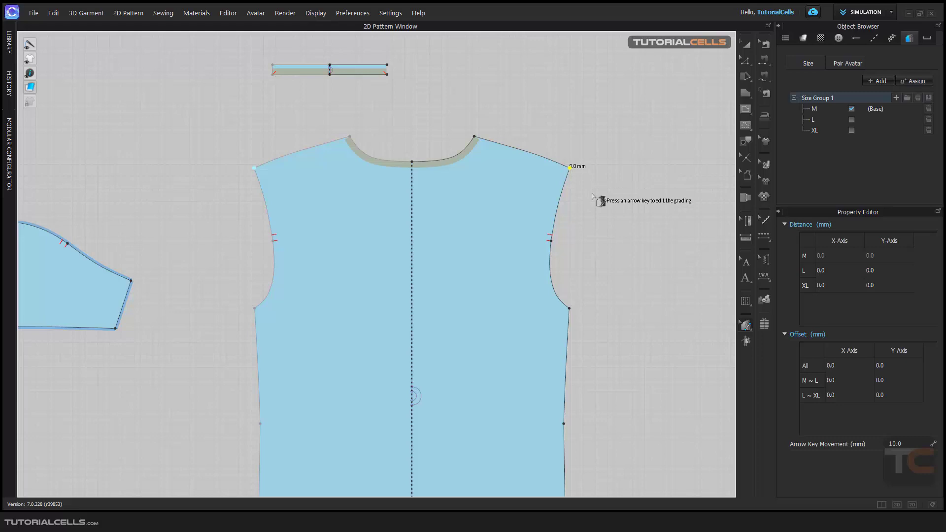
{"action": "left_click", "coordinate": [537, 157]}
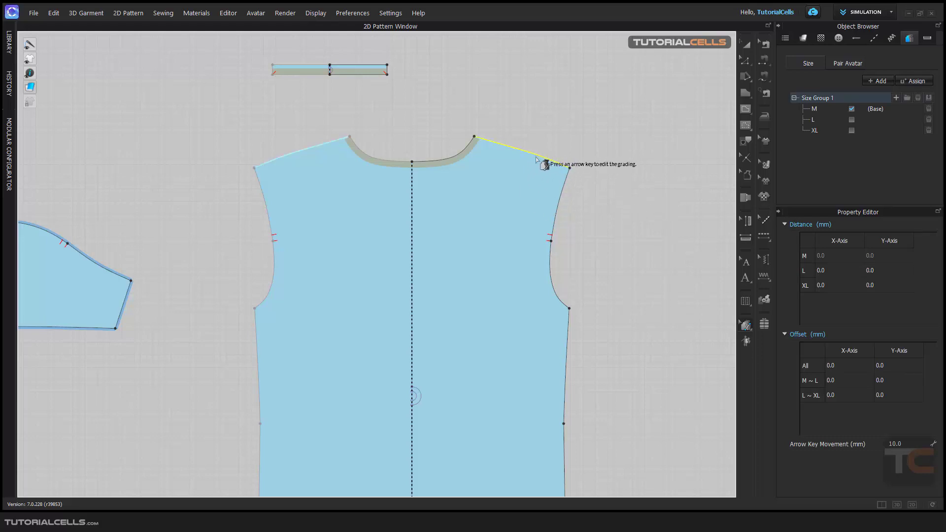
{"action": "left_click", "coordinate": [570, 168]}
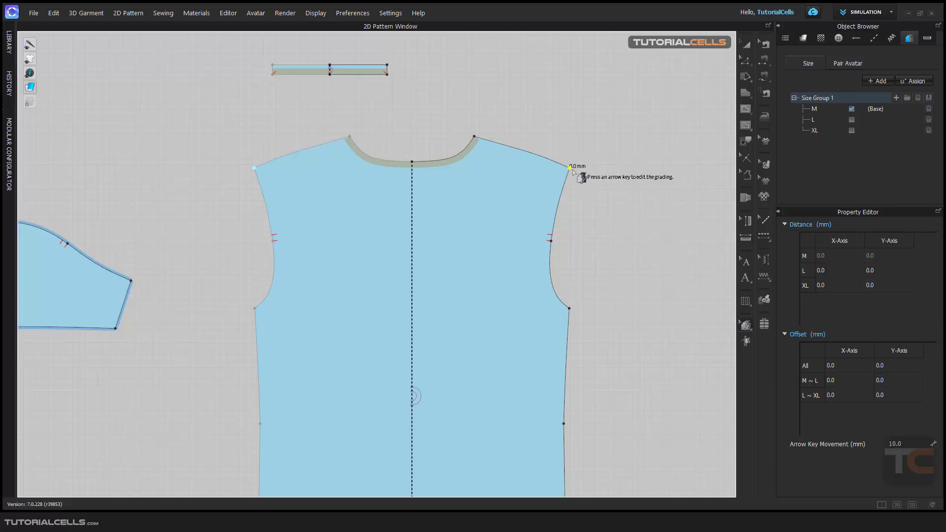
{"action": "scroll", "coordinate": [570, 168], "scroll_direction": "up", "scroll_amount": 5}
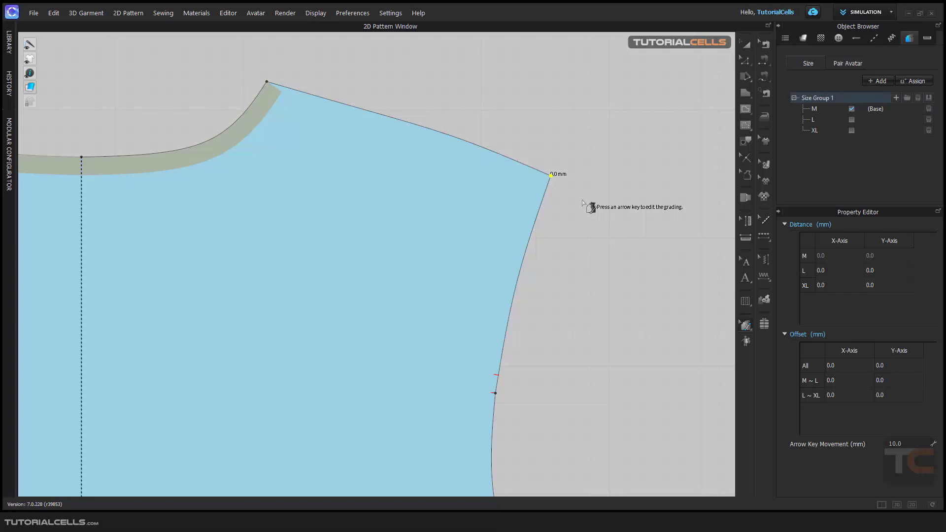
{"action": "key", "text": "Right"}
{"action": "key", "text": "Right"}
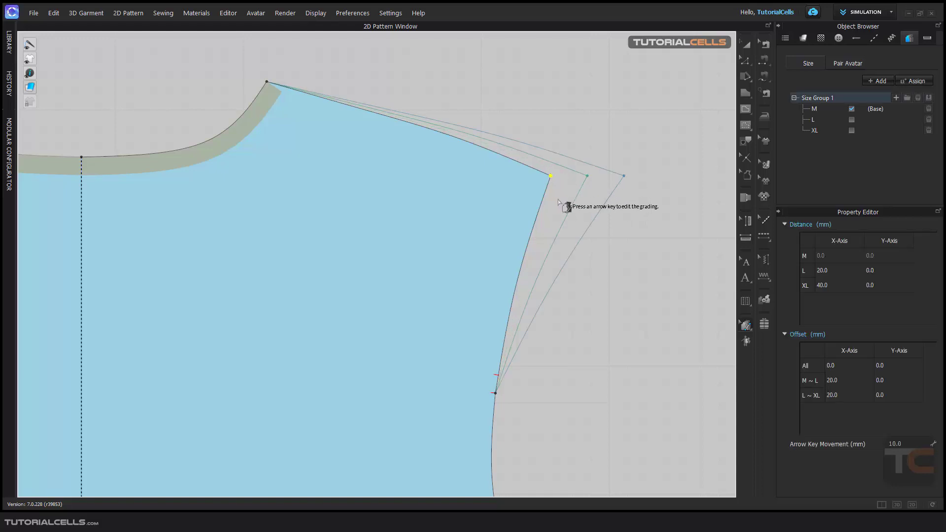
- Extend the shoulder tip's grading to 30 mm outward and 10 mm upward per size
{"action": "key", "text": "Up"}
{"action": "key", "text": "Right"}
{"action": "key", "text": "Down"}
{"action": "key", "text": "Up"}
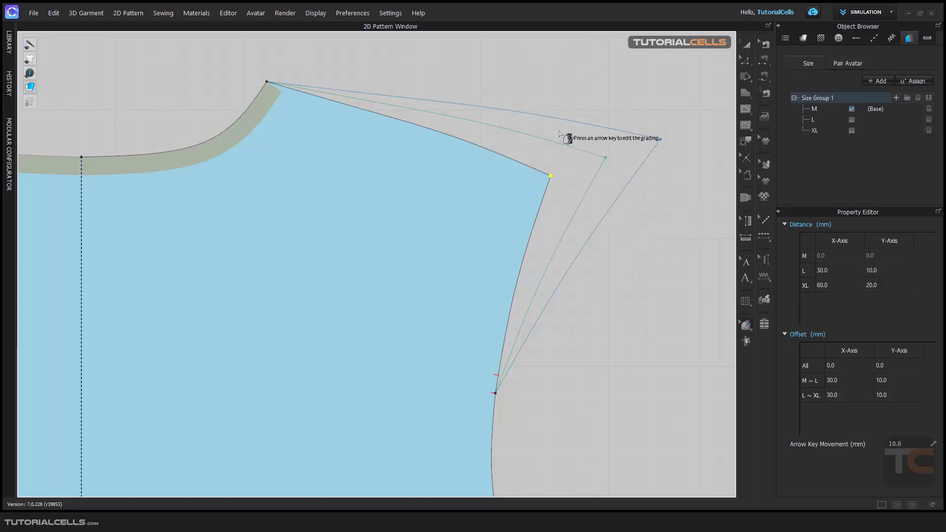
- Grade the armhole notch point on the right side of the back pattern outward by 20 mm per size
{"action": "scroll", "coordinate": [560, 302], "scroll_direction": "down", "scroll_amount": 4}
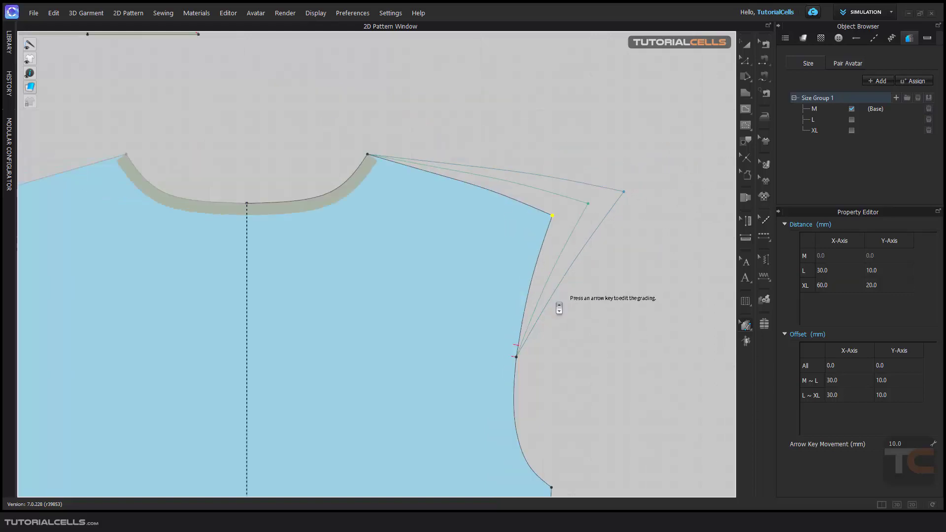
{"action": "right_click_drag", "start_coordinate": [560, 311], "coordinate": [547, 283]}
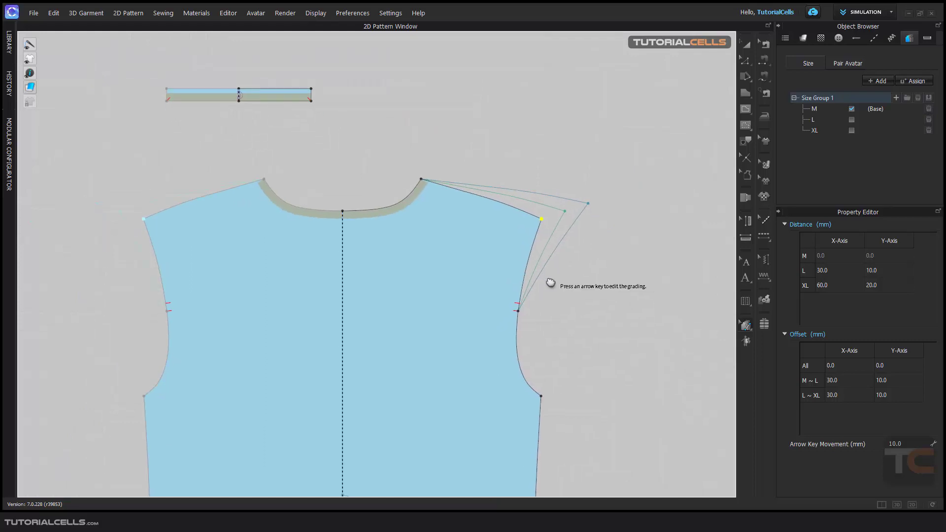
{"action": "left_click", "coordinate": [519, 309]}
{"action": "key", "text": "Right"}
{"action": "key", "text": "Right"}
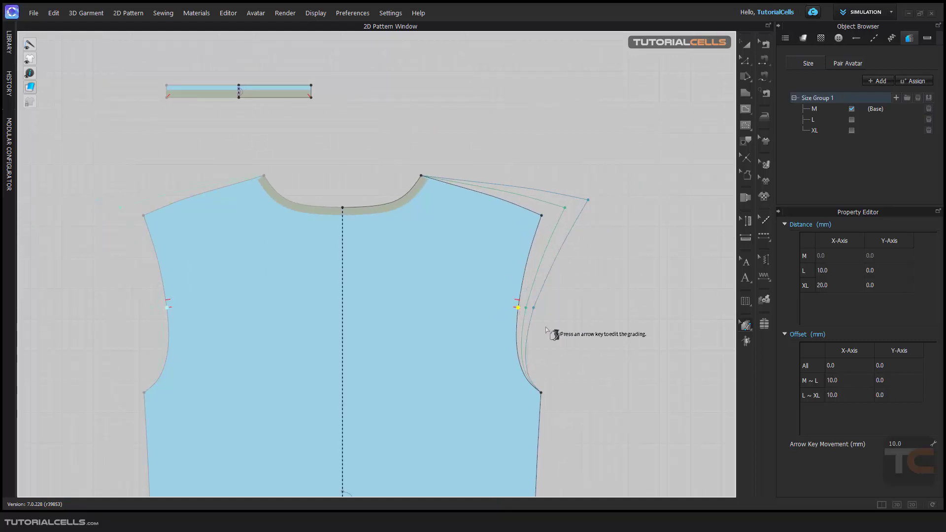
- Grade the right underarm point of the back pattern outward by 20 mm per size
{"action": "left_click", "coordinate": [542, 392]}
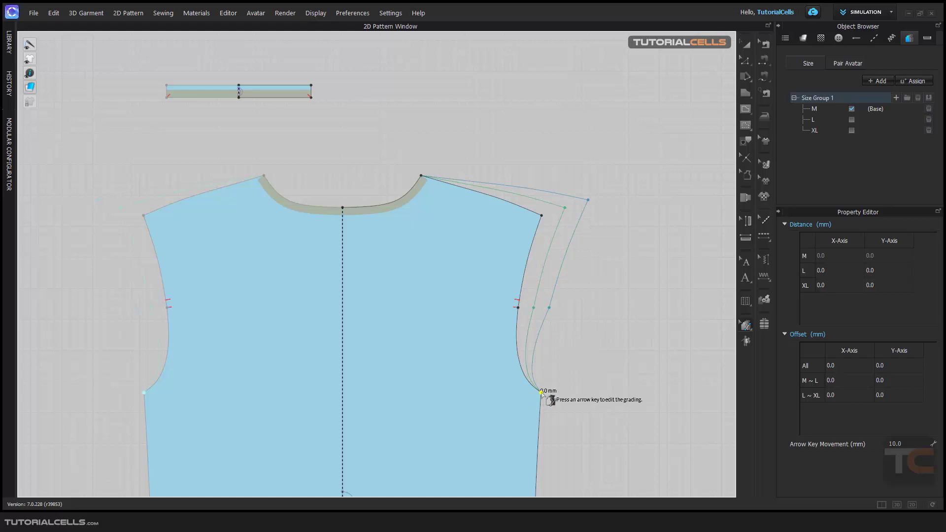
{"action": "scroll", "coordinate": [575, 373], "scroll_direction": "down", "scroll_amount": 2}
{"action": "right_click_drag", "start_coordinate": [574, 372], "coordinate": [541, 287]}
{"action": "key", "text": "Right"}
{"action": "key", "text": "Right"}
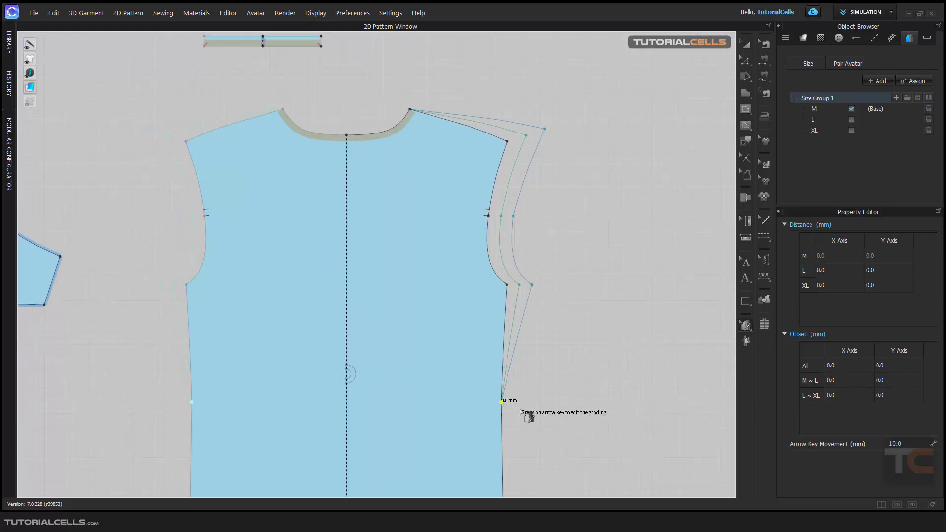
- Grade the waist point on the right side seam outward by 20 mm per size, giving L 20 and XL 40
{"action": "left_click", "coordinate": [501, 403]}
{"action": "right_click_drag", "start_coordinate": [501, 402], "coordinate": [499, 348]}
{"action": "key", "text": "Right"}
{"action": "key", "text": "Right"}
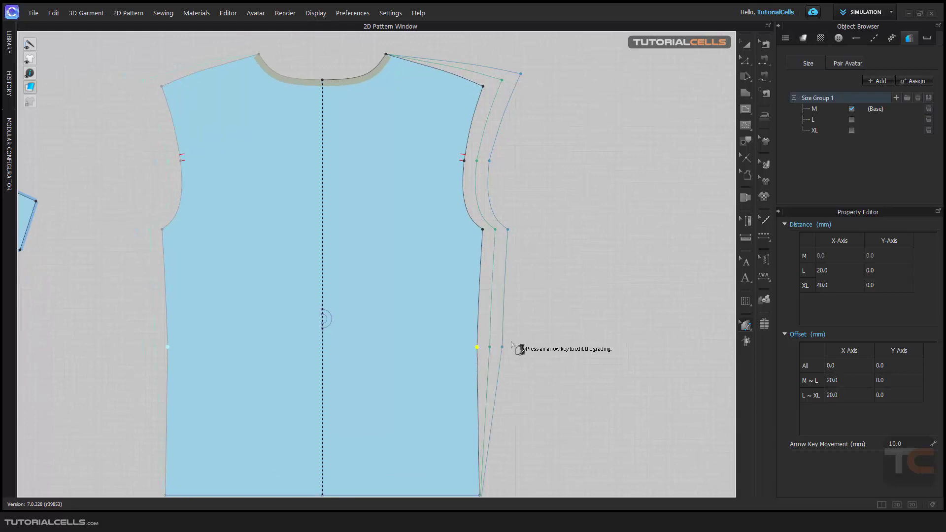
- Grade the right hem corner of the back pattern outward by 10 mm and downward by 10 mm per size
{"action": "scroll", "coordinate": [518, 350], "scroll_direction": "down", "scroll_amount": 4}
{"action": "left_click", "coordinate": [486, 393]}
{"action": "key", "text": "Right"}
{"action": "key", "text": "Down"}
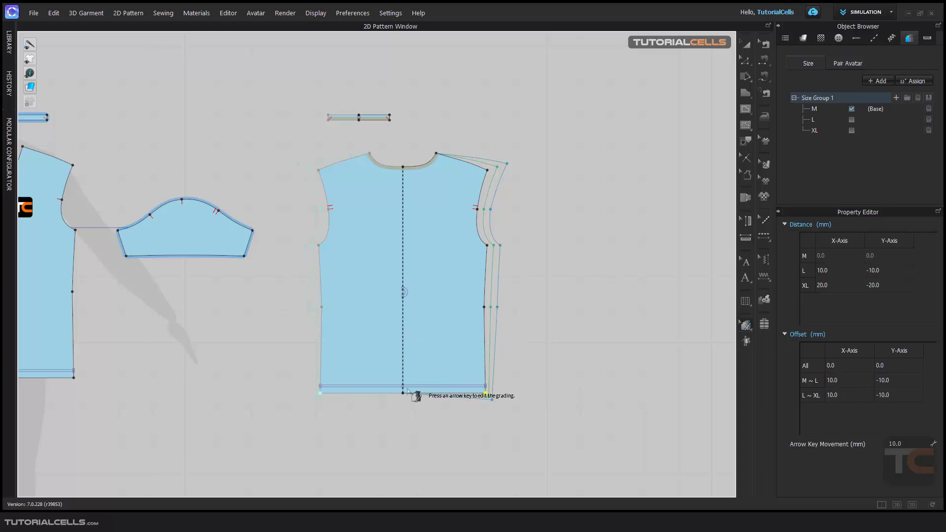
- Try grading the centre hem point of the back pattern downward by 20 mm per size and return its offset to zero
{"action": "left_click", "coordinate": [403, 393]}
{"action": "key", "text": "Down"}
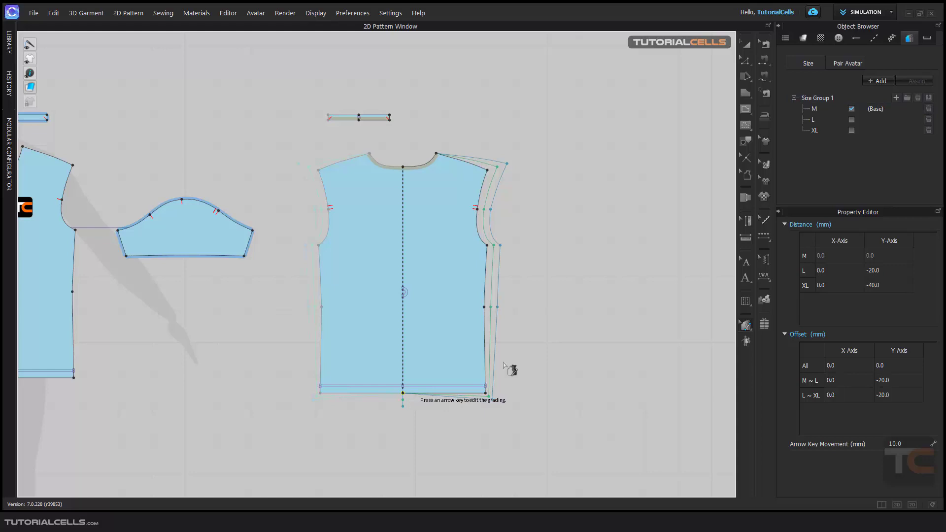
{"action": "scroll", "coordinate": [473, 399], "scroll_direction": "up", "scroll_amount": 5}
{"action": "key", "text": "Up"}
{"action": "key", "text": "Up"}
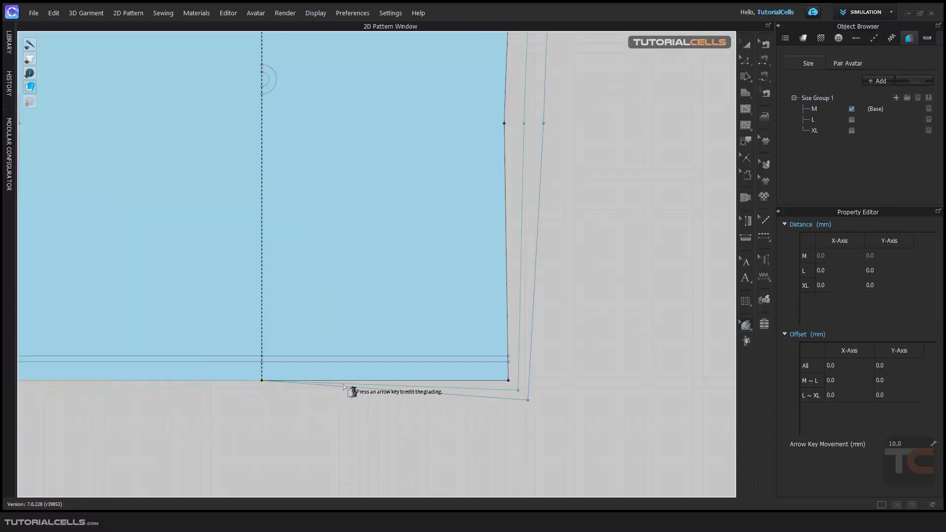
{"action": "scroll", "coordinate": [263, 390], "scroll_direction": "up", "scroll_amount": 5}
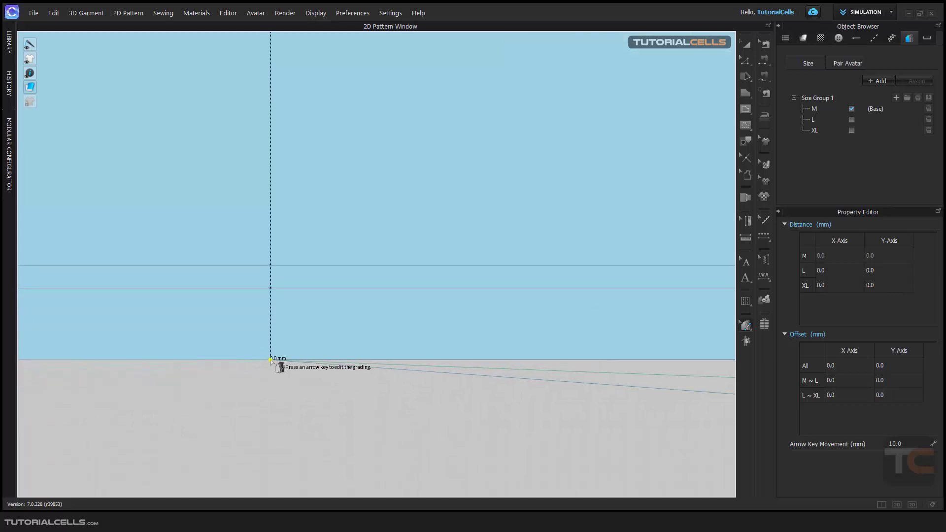
{"action": "key", "text": "Down"}
{"action": "key", "text": "Up"}
{"action": "scroll", "coordinate": [422, 310], "scroll_direction": "down", "scroll_amount": 3}
{"action": "scroll", "coordinate": [424, 345], "scroll_direction": "down", "scroll_amount": 2}
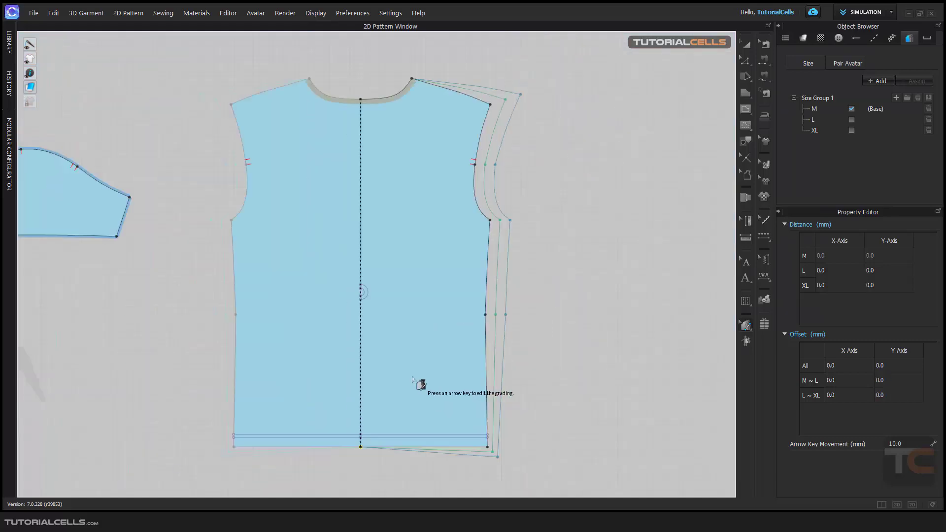
{"action": "scroll", "coordinate": [416, 375], "scroll_direction": "down", "scroll_amount": 3}
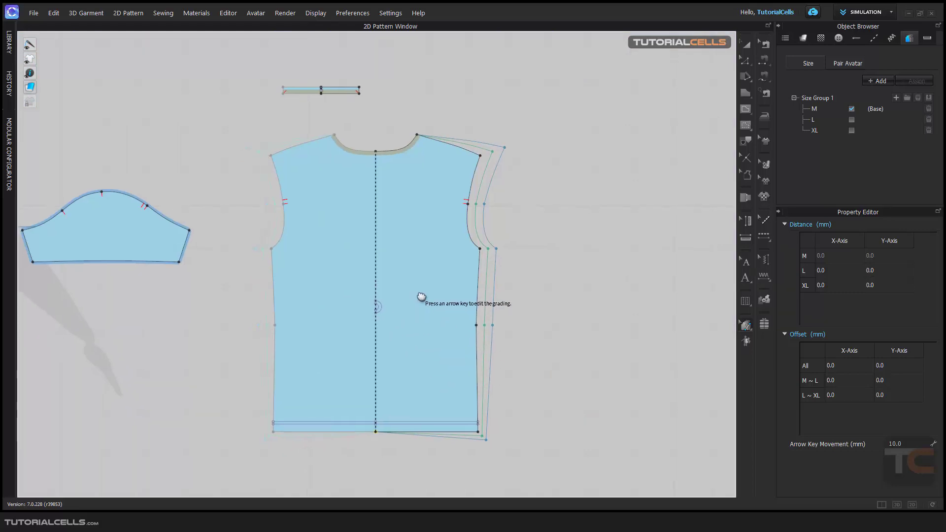
- Grade the back neckline curve upward by 10 mm per size
{"action": "middle_click_drag", "start_coordinate": [417, 300], "coordinate": [434, 289]}
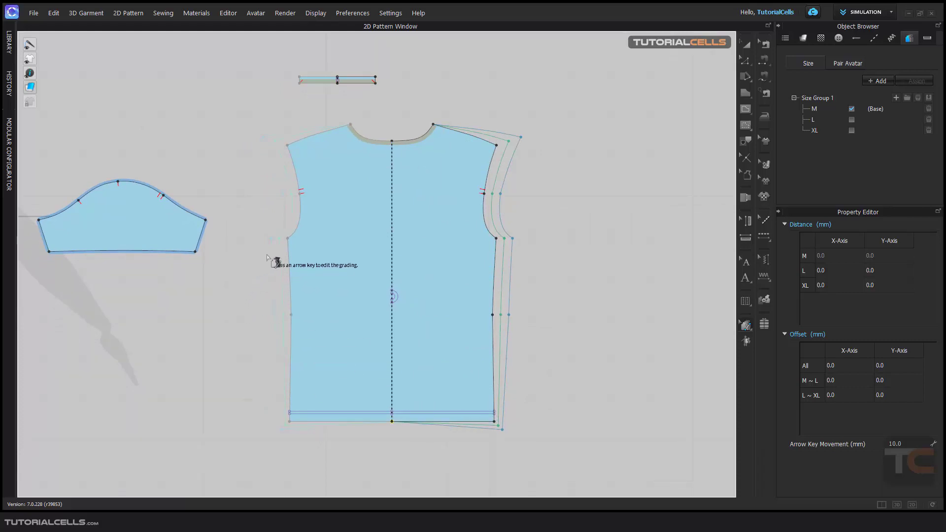
{"action": "middle_click_drag", "start_coordinate": [438, 229], "coordinate": [450, 253]}
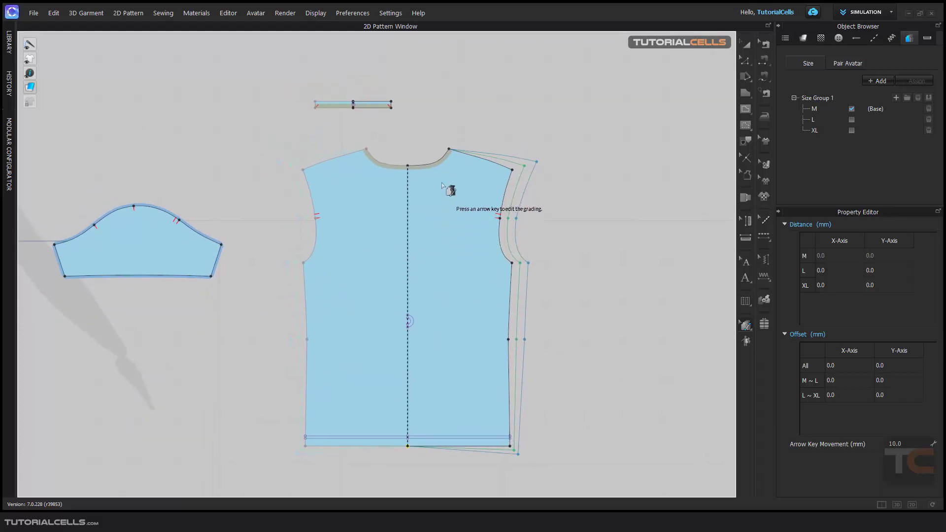
{"action": "scroll", "coordinate": [450, 194], "scroll_direction": "up", "scroll_amount": 3}
{"action": "left_click", "coordinate": [435, 165]}
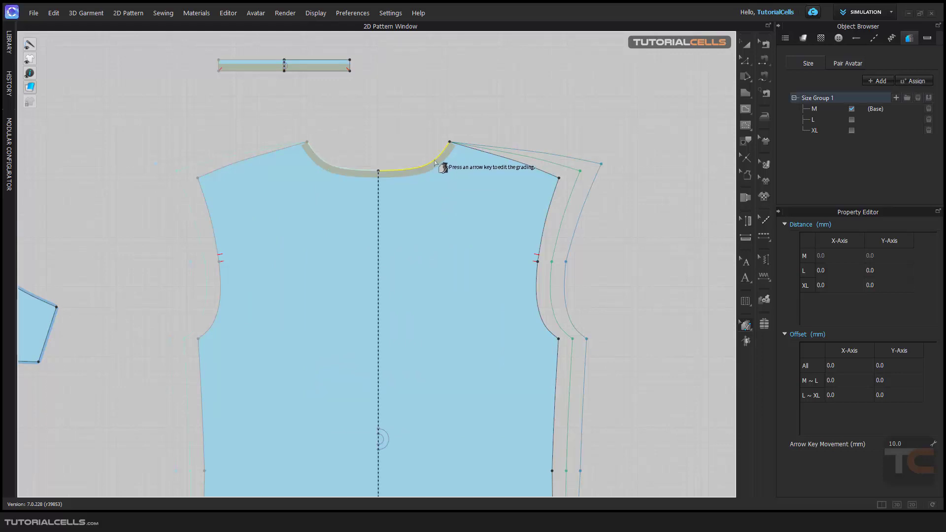
{"action": "key", "text": "Up"}
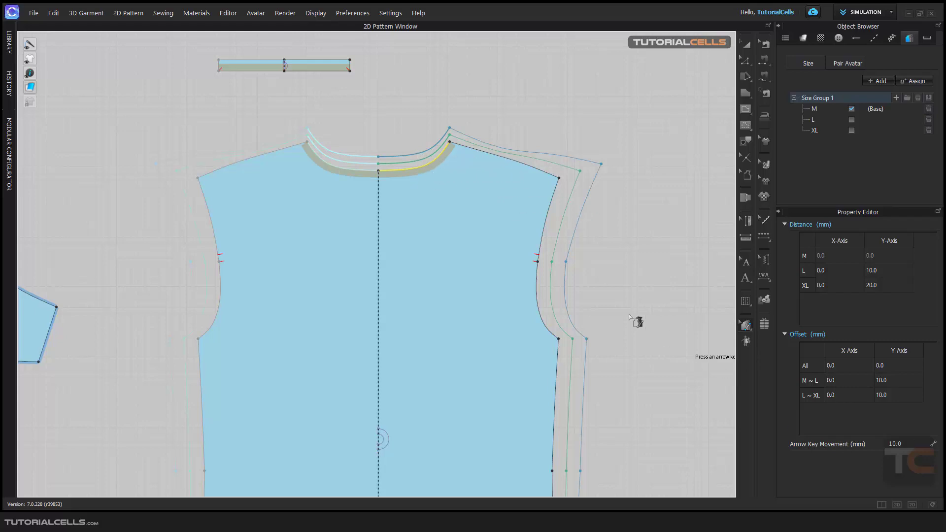
{"action": "scroll", "coordinate": [641, 326], "scroll_direction": "down", "scroll_amount": 3}
{"action": "scroll", "coordinate": [612, 292], "scroll_direction": "down", "scroll_amount": 2}
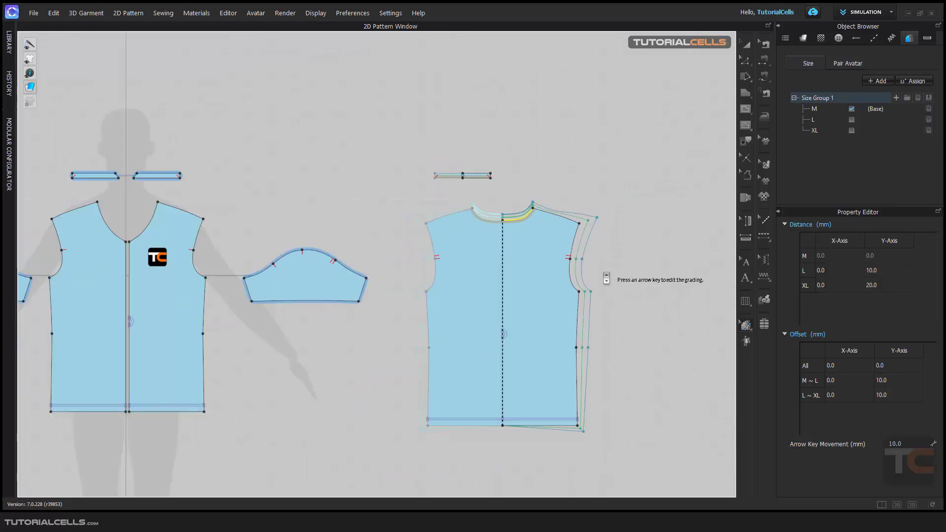
{"action": "scroll", "coordinate": [586, 264], "scroll_direction": "up", "scroll_amount": 3}
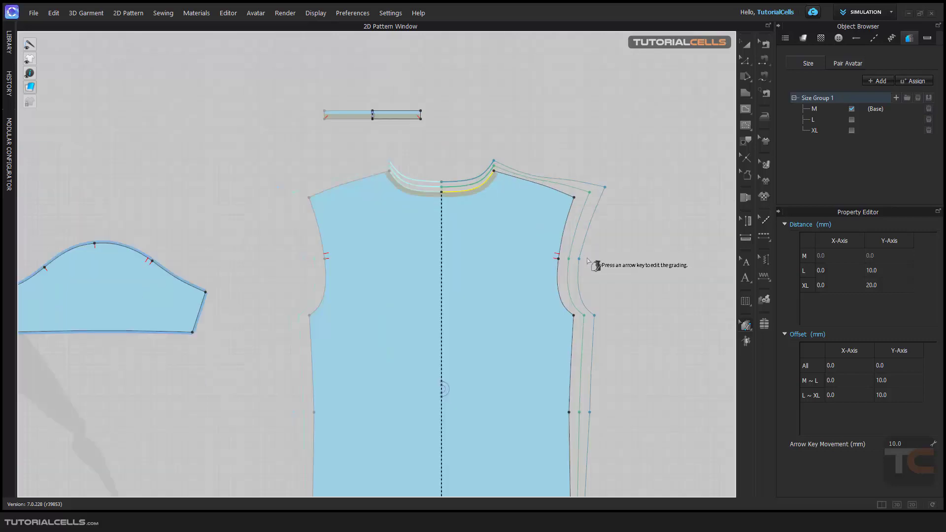
{"action": "left_click", "coordinate": [588, 262]}
{"action": "key", "text": "Right"}
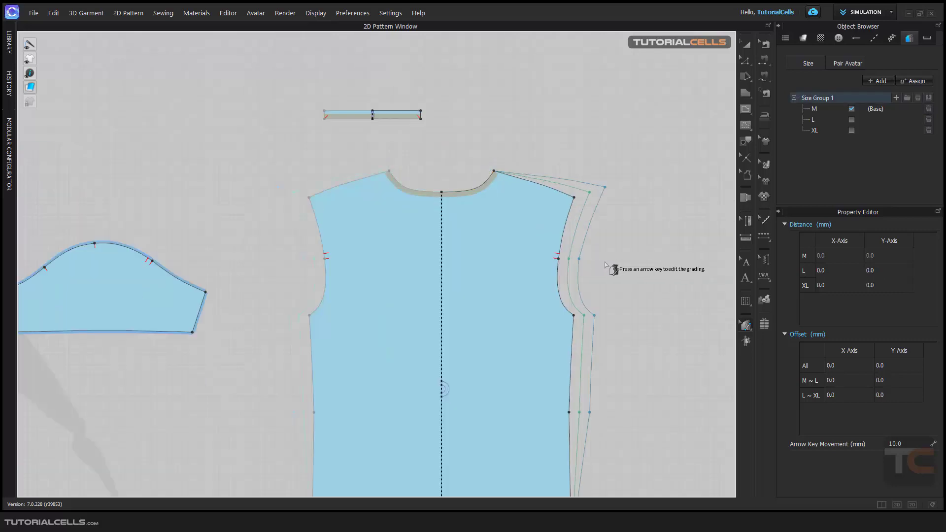
- Undo all the grading offsets on the back pattern, back to its ungraded outline
{"action": "key", "text": "ctrl+z"}
{"action": "key", "text": "ctrl+z"}
{"action": "key", "text": "ctrl+z"}
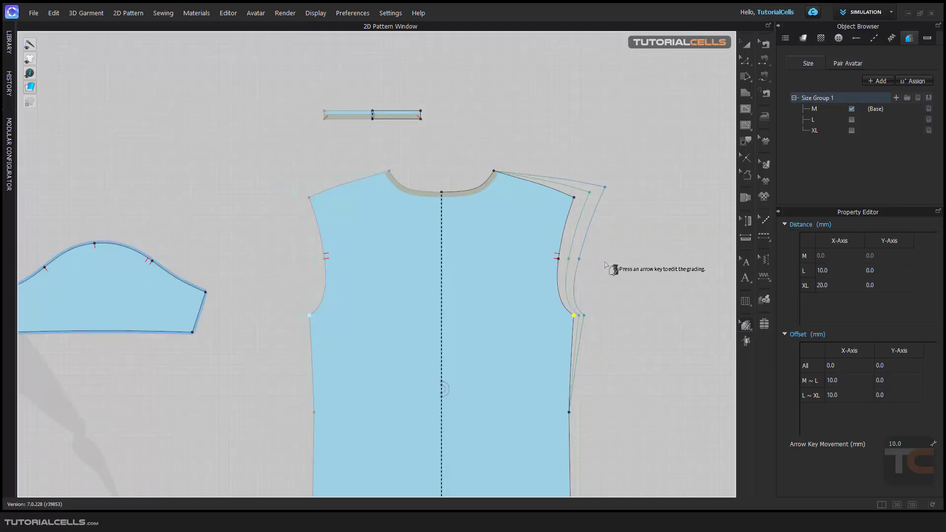
{"action": "key", "text": "ctrl+y"}
{"action": "key", "text": "ctrl+y"}
{"action": "key", "text": "ctrl+y"}
{"action": "key", "text": "ctrl+z"}
{"action": "key", "text": "ctrl+z"}
{"action": "key", "text": "ctrl+z"}
{"action": "key", "text": "ctrl+z"}
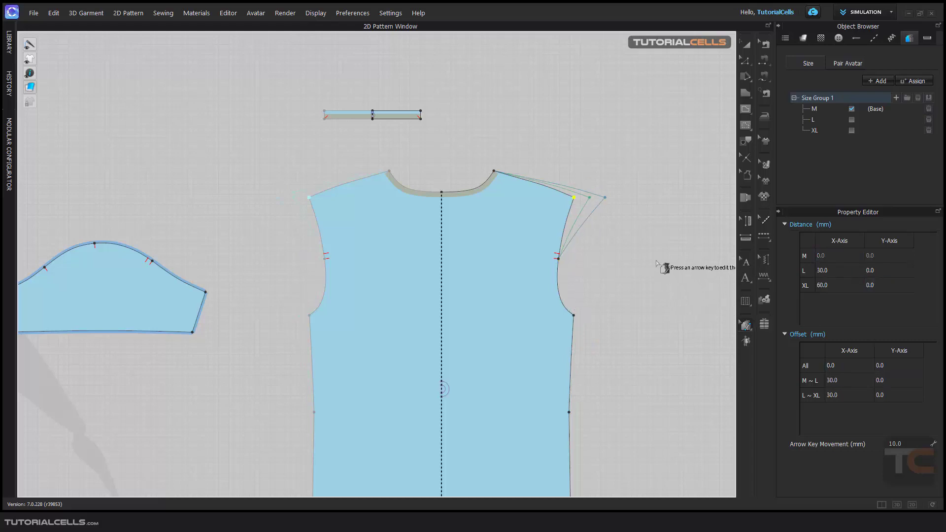
{"action": "key", "text": "ctrl+z"}
{"action": "key", "text": "ctrl+z"}
{"action": "key", "text": "ctrl+z"}
- Set the right shoulder tip's L grading distance to 15 mm on the X axis and 16 mm on the Y axis
{"action": "scroll", "coordinate": [593, 212], "scroll_direction": "up", "scroll_amount": 3}
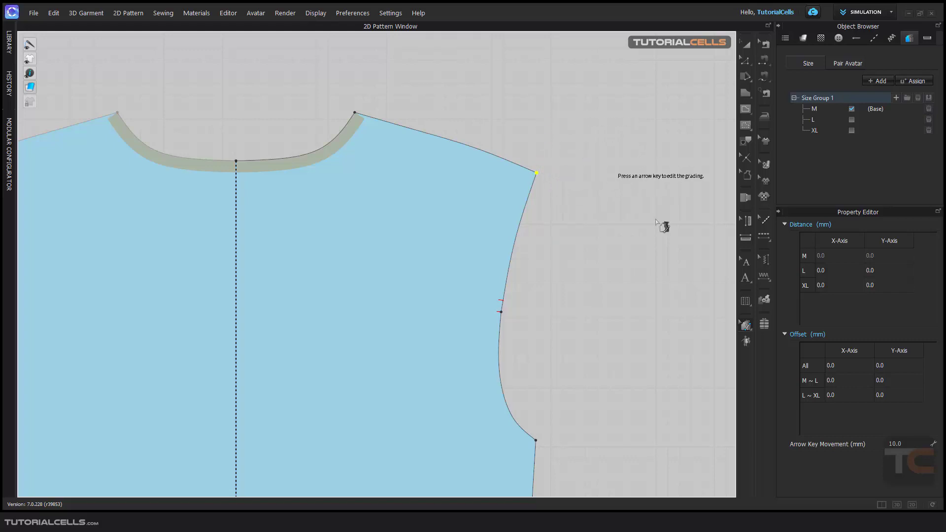
{"action": "double_click", "coordinate": [823, 272]}
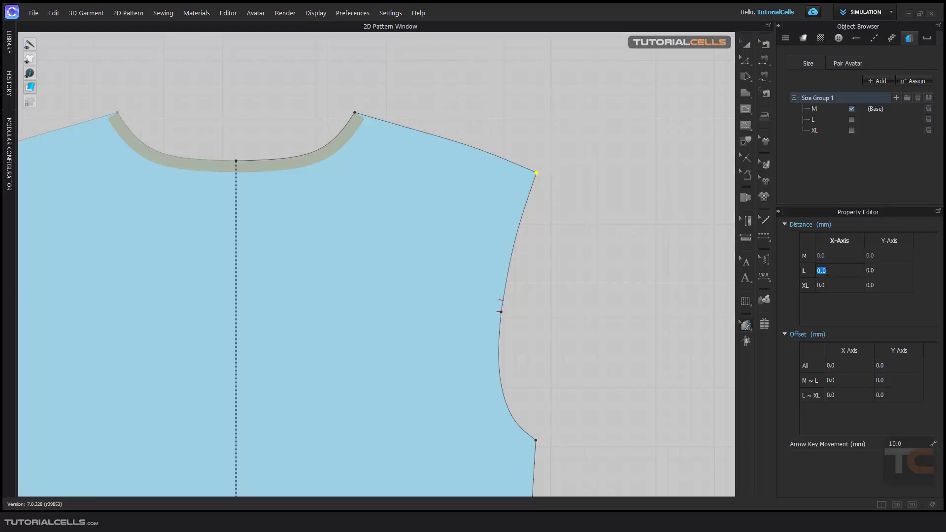
{"action": "type", "text": "15"}
{"action": "double_click", "coordinate": [870, 275]}
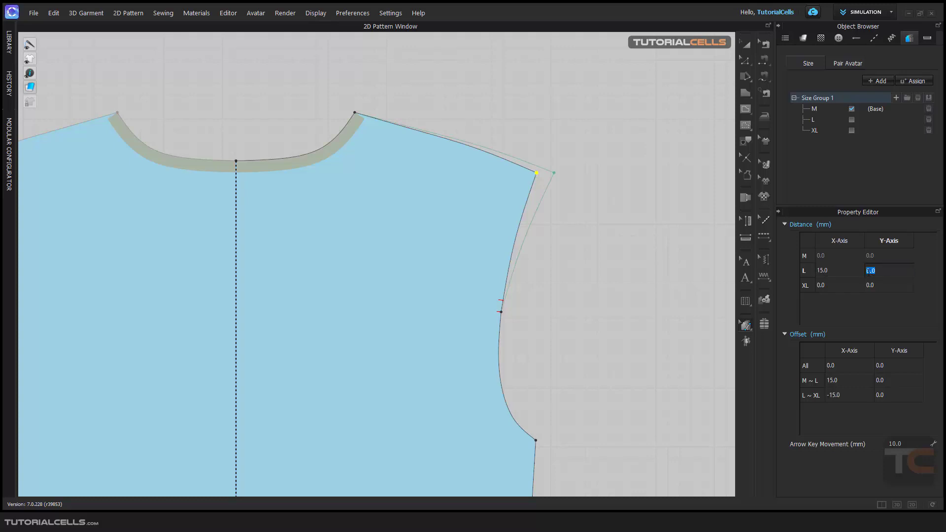
{"action": "type", "text": "16"}
{"action": "key", "text": "Return"}
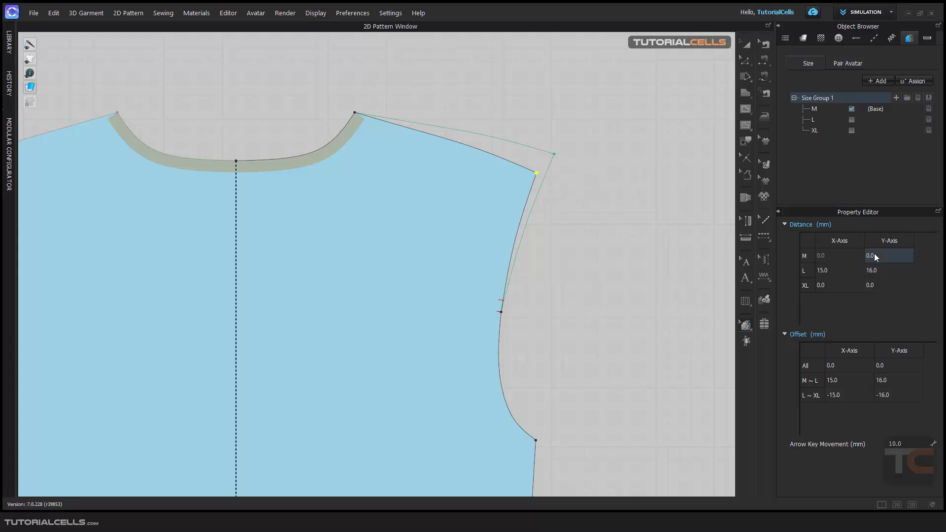
- Change the shoulder tip's L grading distance on the Y axis to 13 mm
{"action": "left_click", "coordinate": [882, 271]}
{"action": "double_click", "coordinate": [877, 270]}
{"action": "type", "text": "13"}
{"action": "key", "text": "Return"}
- Set the shoulder tip's XL grading distances to 30 mm on both axes and correct the Y distance to 20 mm
{"action": "double_click", "coordinate": [825, 286]}
{"action": "type", "text": "30"}
{"action": "double_click", "coordinate": [879, 286]}
{"action": "type", "text": "30"}
{"action": "key", "text": "Return"}
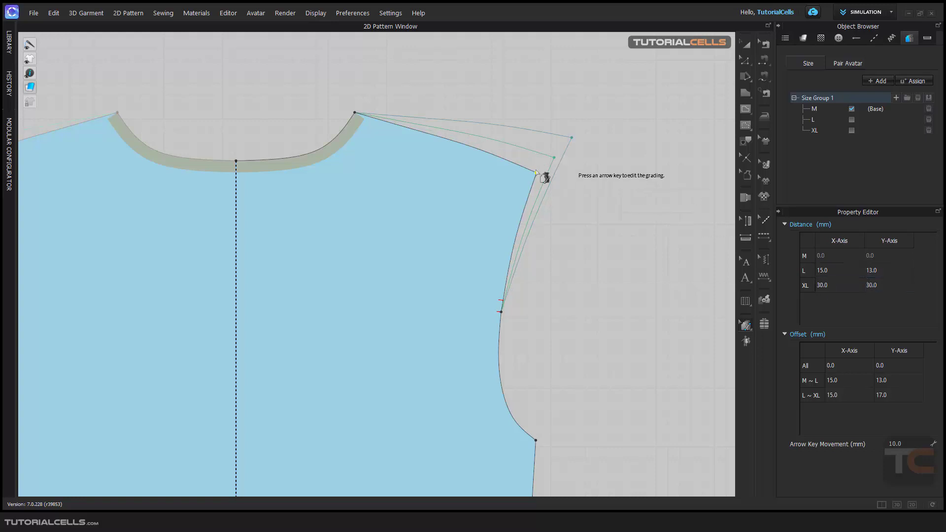
{"action": "double_click", "coordinate": [875, 286]}
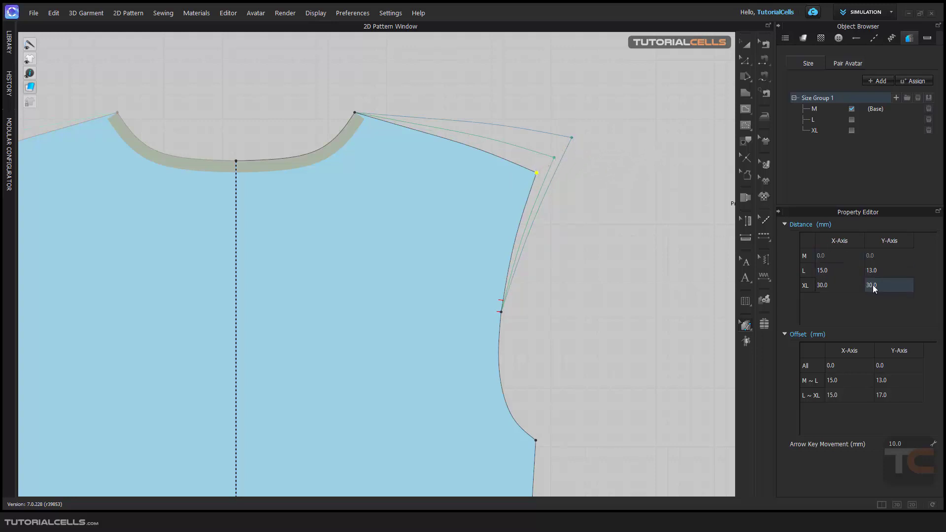
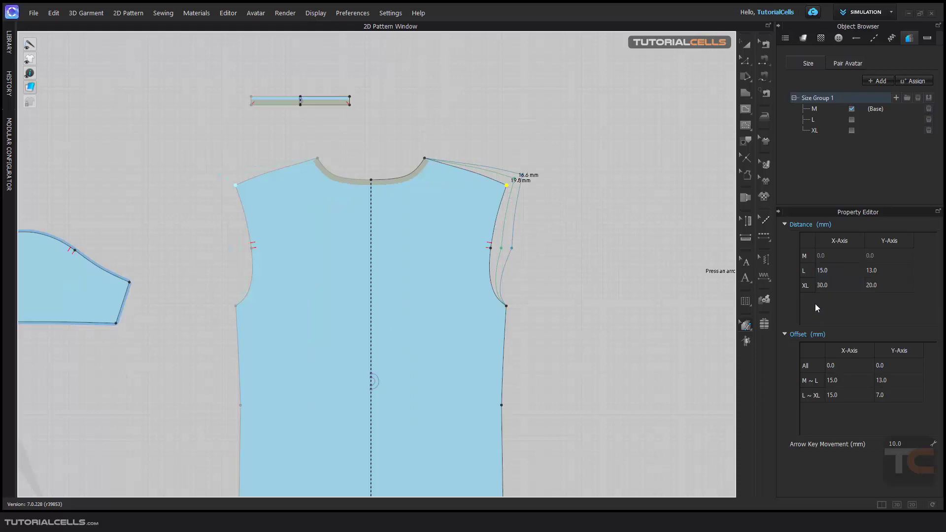
- Grade the right underarm point by a 20 mm X-axis offset for all sizes, leaving the Y offset at 0
{"action": "left_click", "coordinate": [507, 305]}
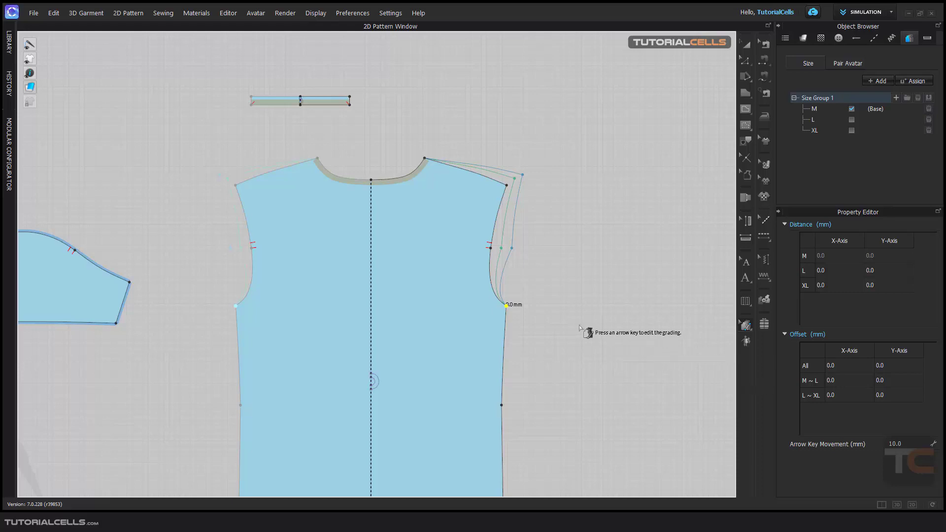
{"action": "scroll", "coordinate": [567, 329], "scroll_direction": "up", "scroll_amount": 3}
{"action": "left_click", "coordinate": [832, 368]}
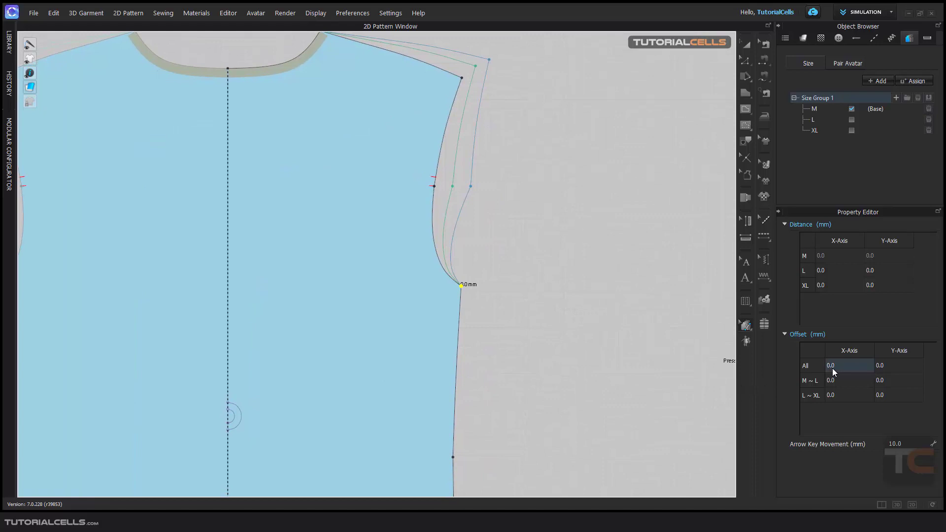
{"action": "left_click", "coordinate": [833, 367]}
{"action": "double_click", "coordinate": [832, 368]}
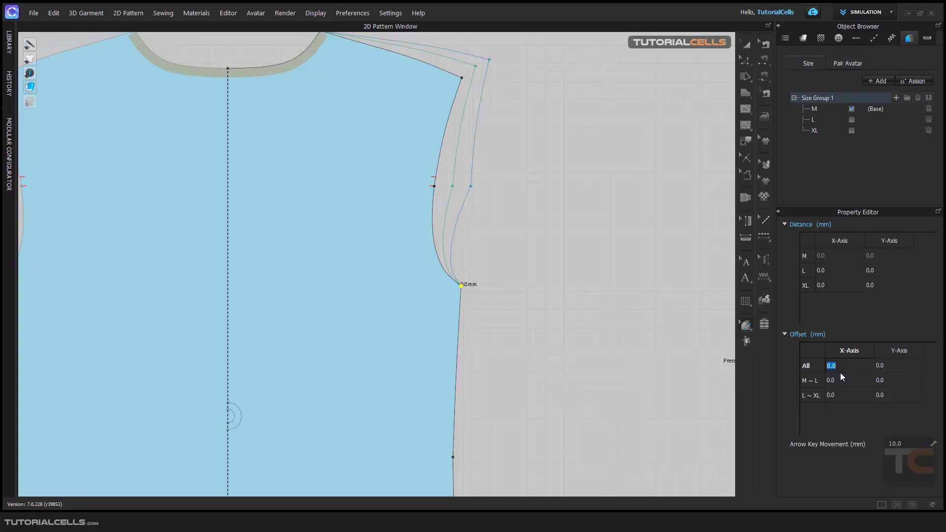
{"action": "double_click", "coordinate": [881, 368]}
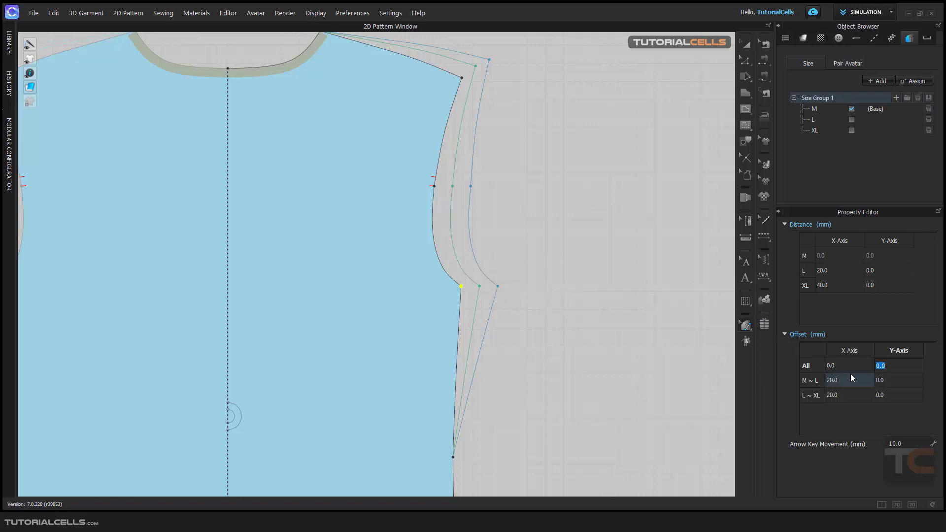
{"action": "key", "text": "Return"}
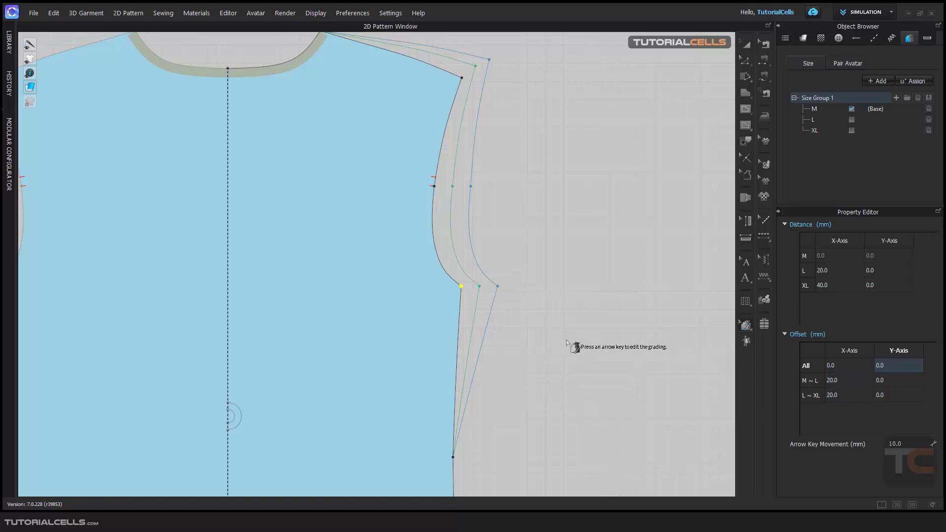
- Grade the waist point on the back pattern's right side seam outward by 20 mm per size
{"action": "scroll", "coordinate": [503, 292], "scroll_direction": "up", "scroll_amount": 4}
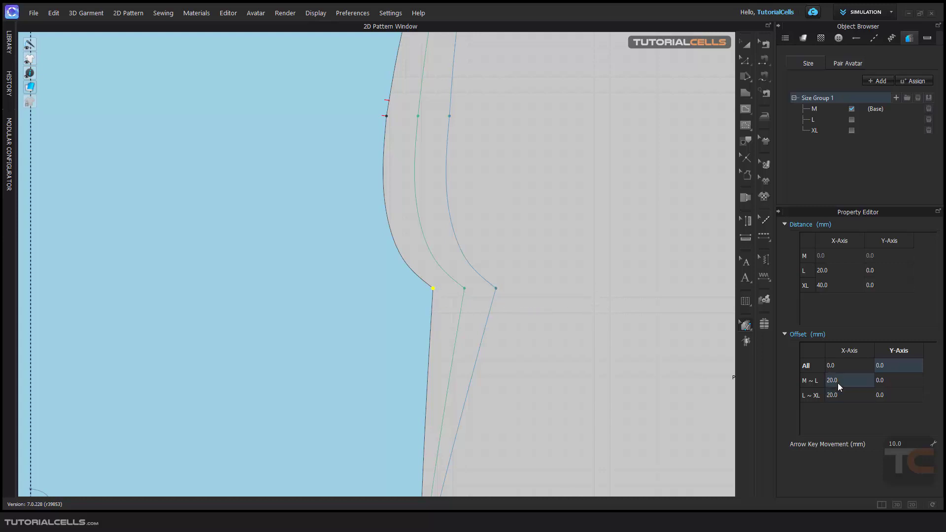
{"action": "scroll", "coordinate": [697, 370], "scroll_direction": "down", "scroll_amount": 4}
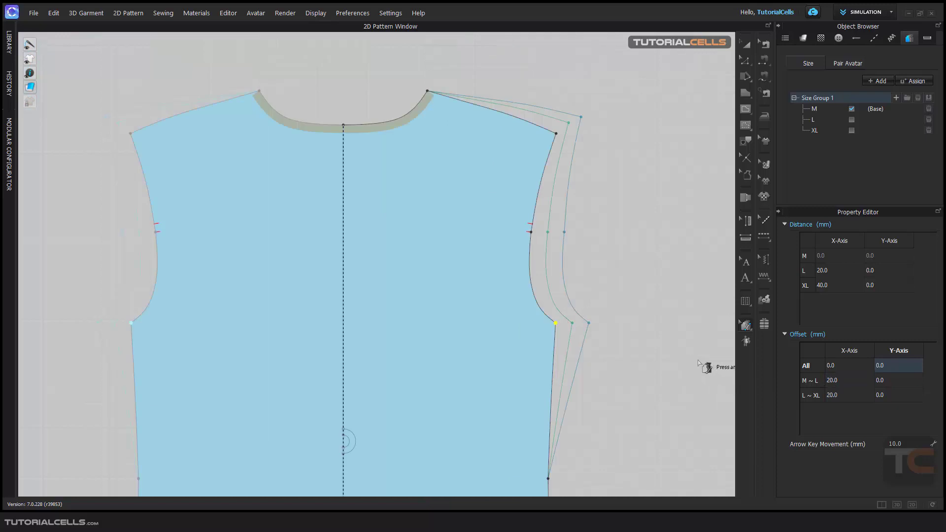
{"action": "right_click_drag", "start_coordinate": [652, 355], "coordinate": [577, 243]}
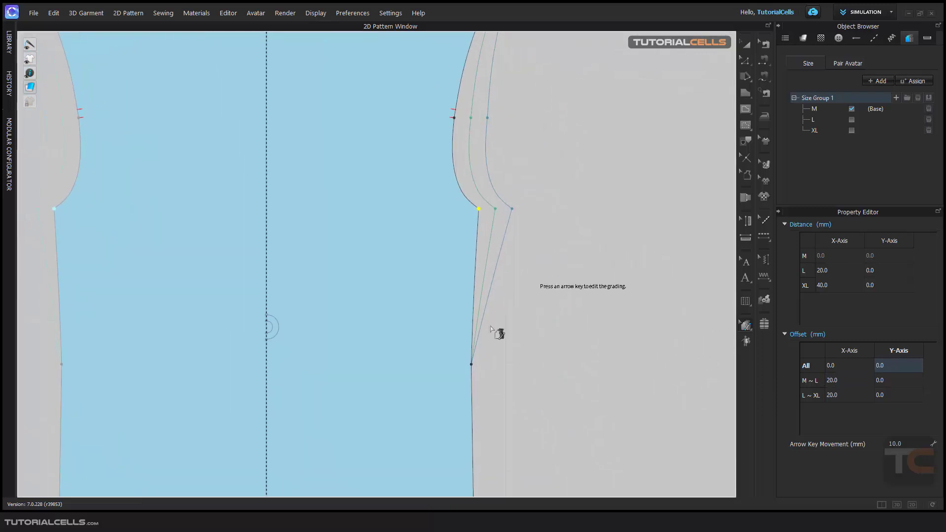
{"action": "left_click", "coordinate": [471, 364]}
{"action": "key", "text": "Right"}
{"action": "key", "text": "Right"}
{"action": "scroll", "coordinate": [502, 377], "scroll_direction": "down", "scroll_amount": 2}
{"action": "scroll", "coordinate": [505, 382], "scroll_direction": "down", "scroll_amount": 2}
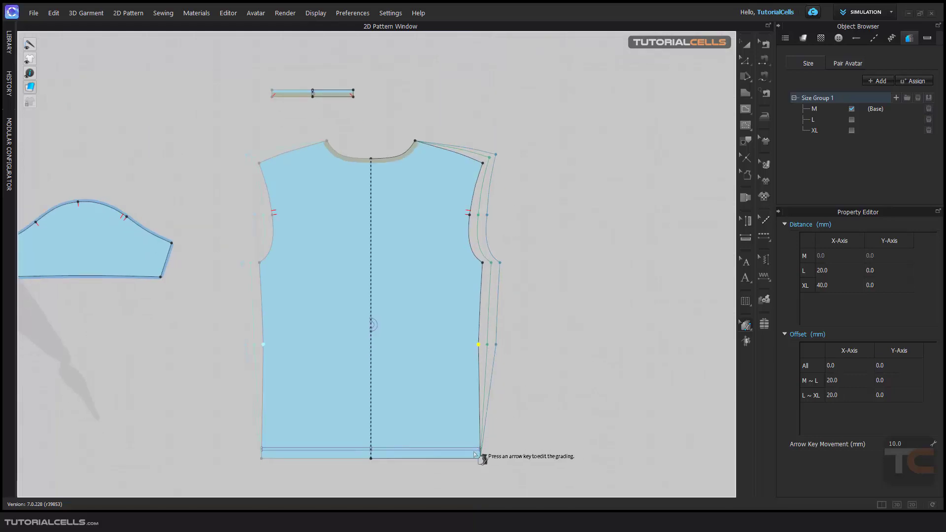
- Grade the right hem corner of the back pattern outward by 20 mm per size
{"action": "left_click", "coordinate": [481, 459]}
{"action": "key", "text": "Right"}
{"action": "key", "text": "Right"}
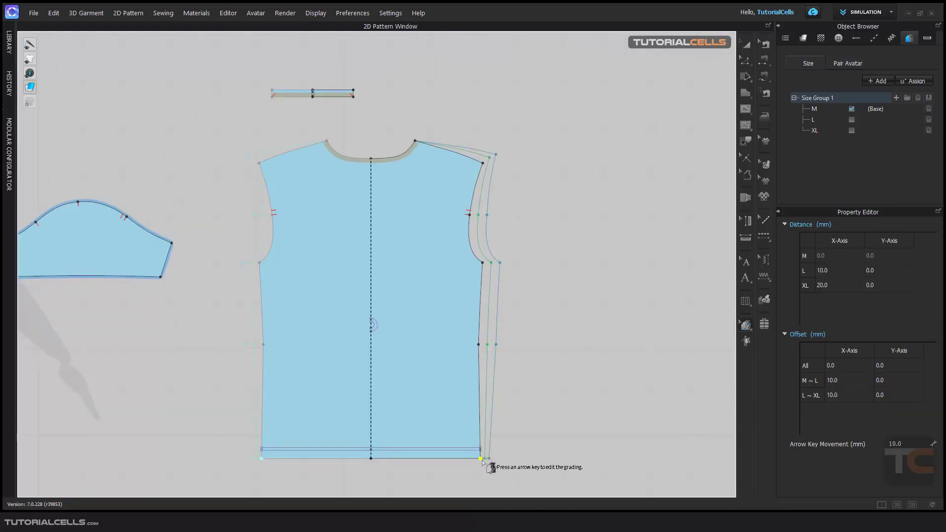
{"action": "scroll", "coordinate": [631, 182], "scroll_direction": "down", "scroll_amount": 2}
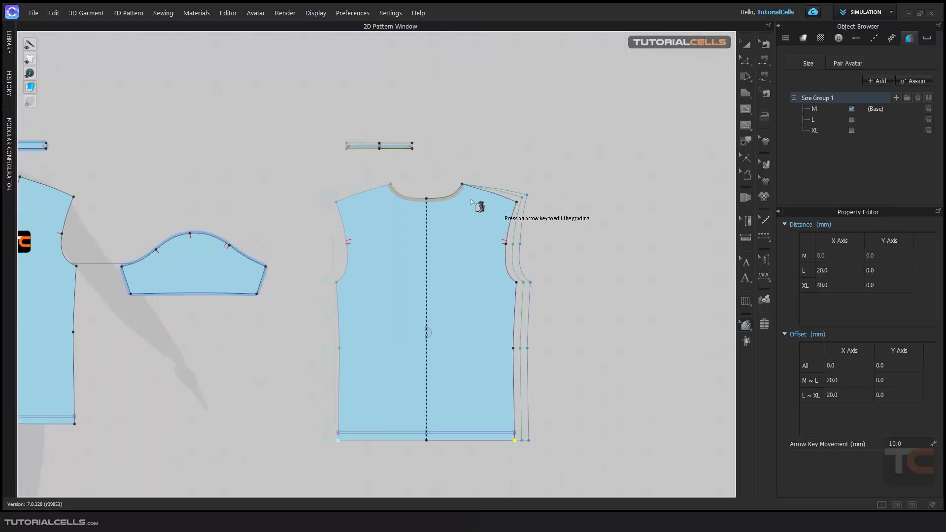
- Grade the back neckline curve and the right shoulder line upward by 10 mm per size and clear the selection
{"action": "left_click", "coordinate": [454, 194]}
{"action": "key", "text": "Up"}
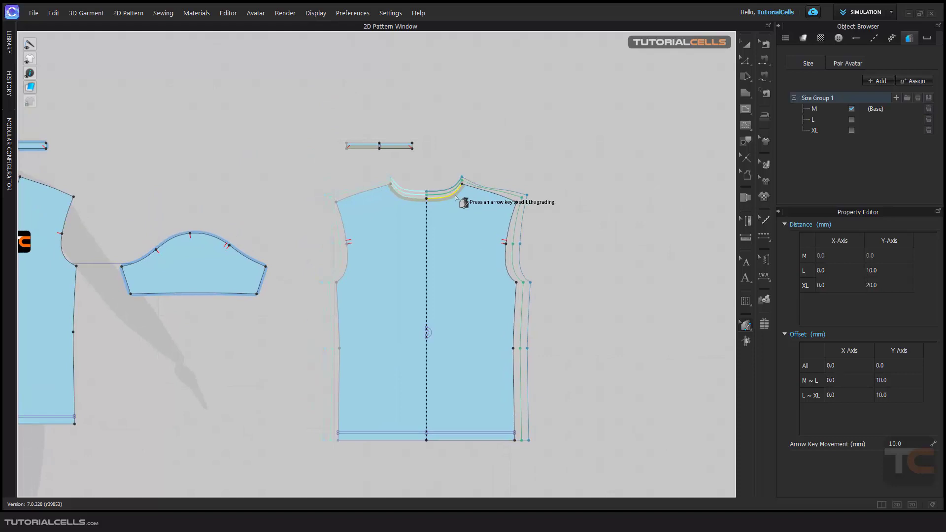
{"action": "left_click", "coordinate": [481, 194]}
{"action": "key", "text": "Up"}
{"action": "left_click", "coordinate": [574, 172]}
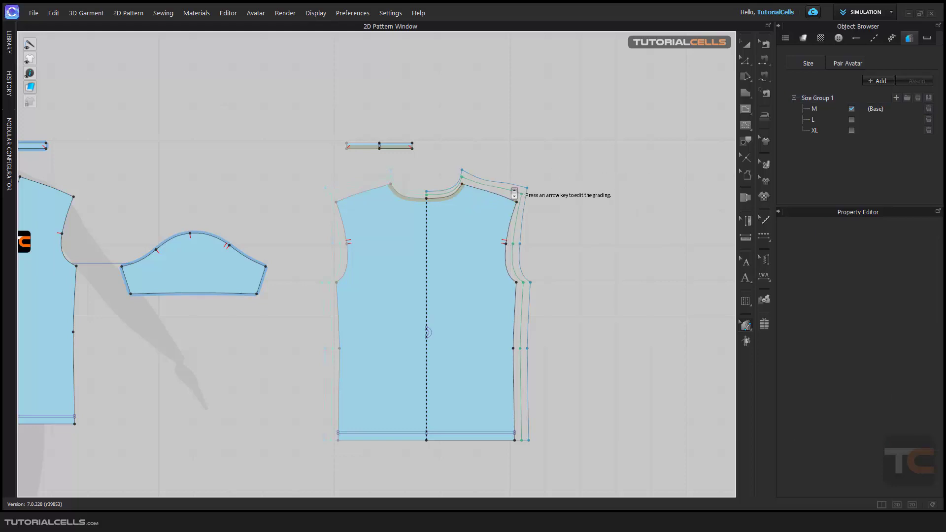
- Clear the back neckline curve's grading and offset the right neck-shoulder point by -10 mm in X and 20 mm in Y per size
{"action": "scroll", "coordinate": [517, 195], "scroll_direction": "up", "scroll_amount": 3}
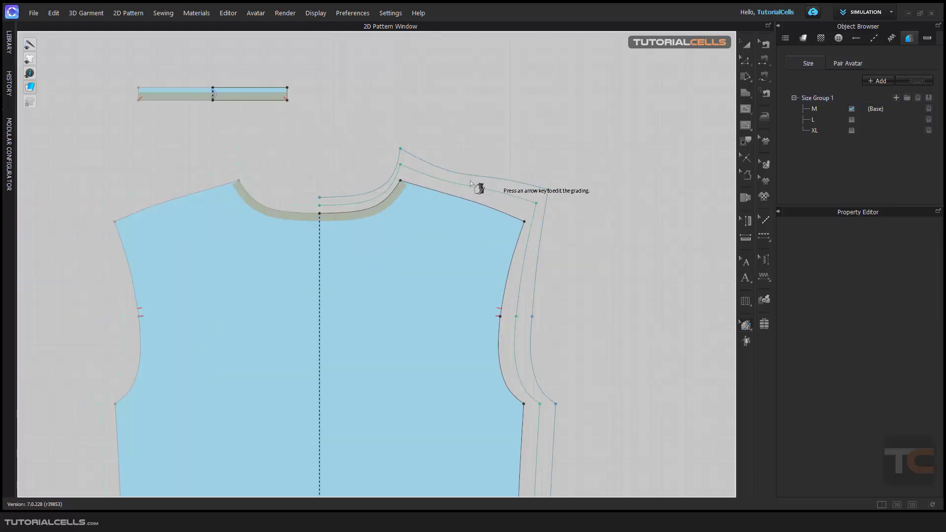
{"action": "left_click", "coordinate": [400, 188]}
{"action": "left_click", "coordinate": [400, 181]}
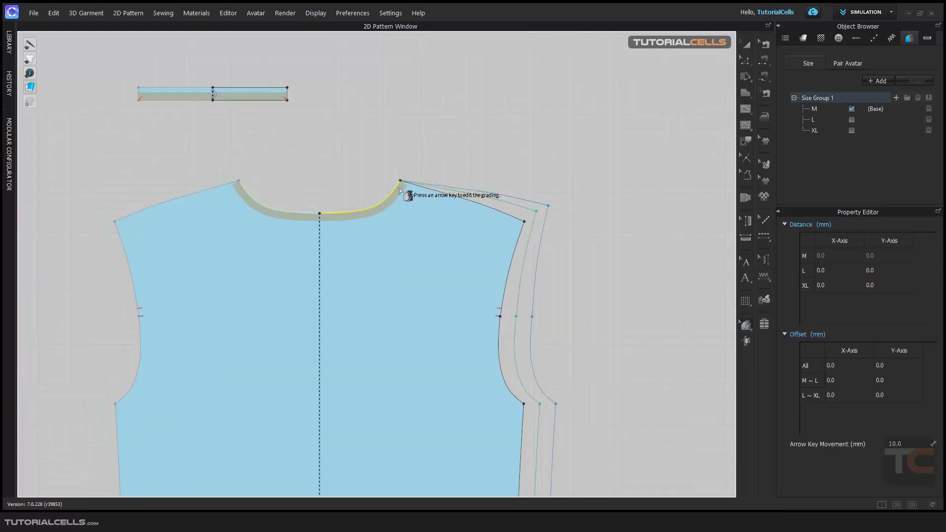
{"action": "key", "text": "Up"}
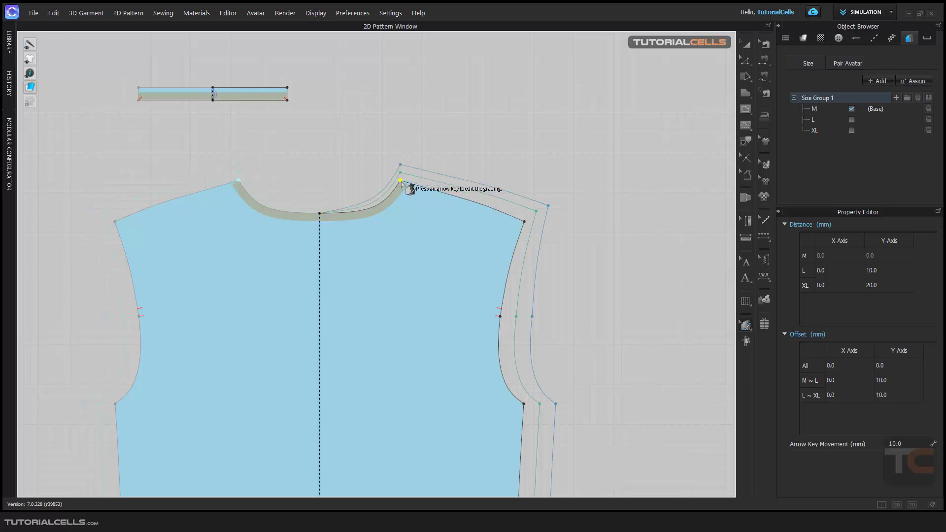
{"action": "key", "text": "Left"}
{"action": "key", "text": "Up"}
{"action": "left_click", "coordinate": [321, 215]}
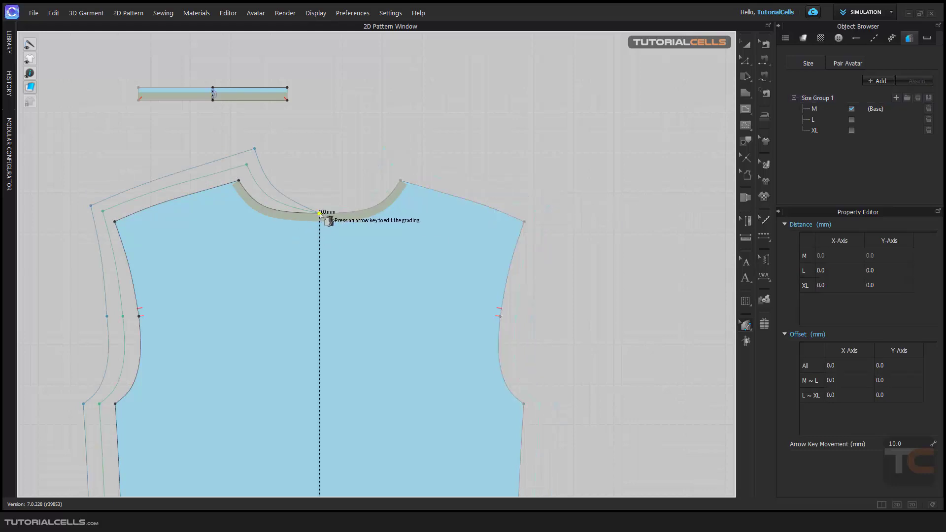
{"action": "key", "text": "Down"}
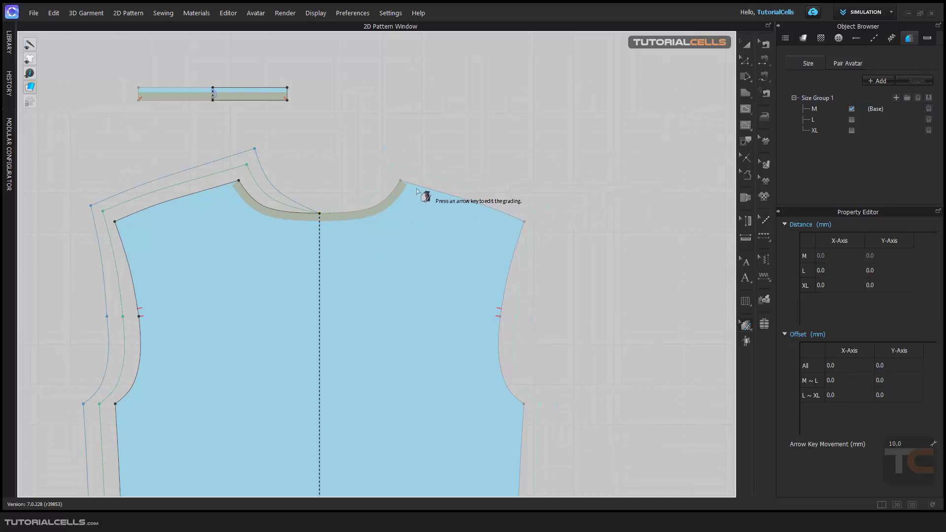
{"action": "left_click", "coordinate": [401, 181]}
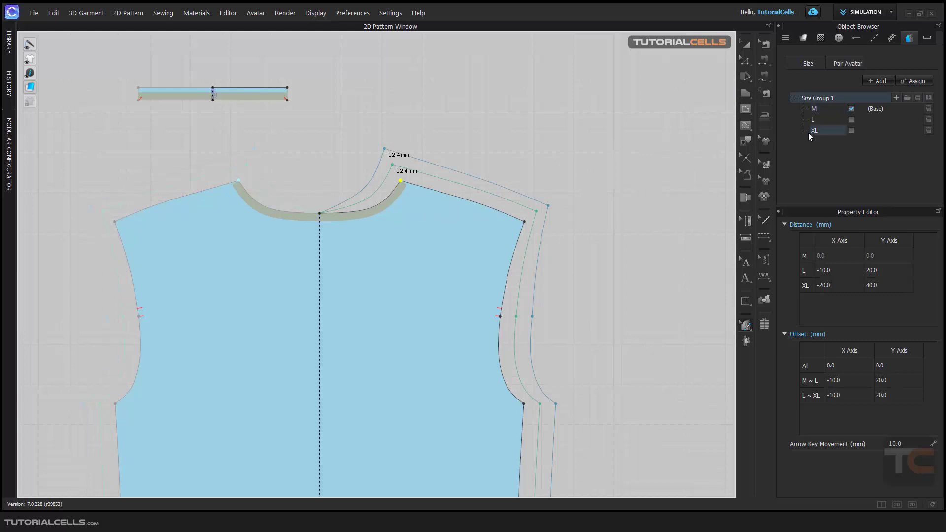
- Preview the graded back pattern with L and XL as the base size, and restore M as the base
{"action": "scroll", "coordinate": [606, 189], "scroll_direction": "down", "scroll_amount": 3}
{"action": "scroll", "coordinate": [609, 189], "scroll_direction": "down", "scroll_amount": 2}
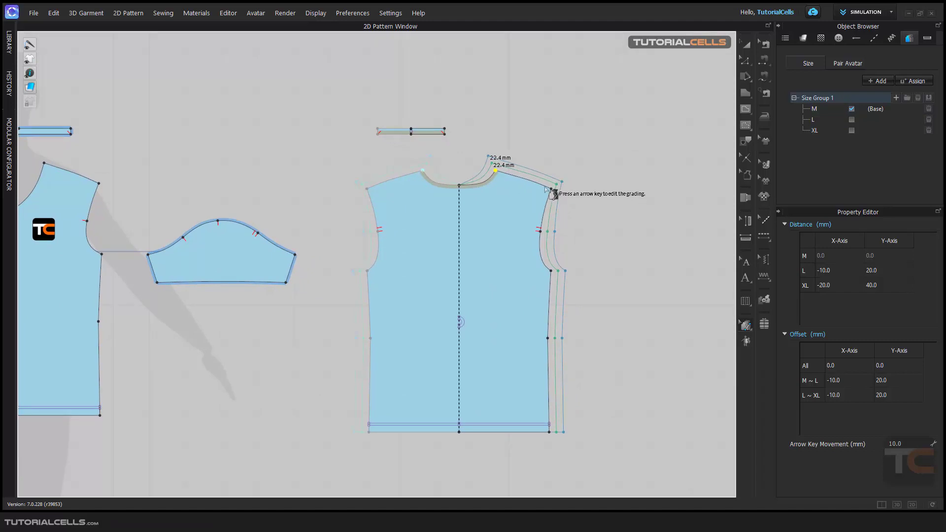
{"action": "left_click", "coordinate": [852, 120]}
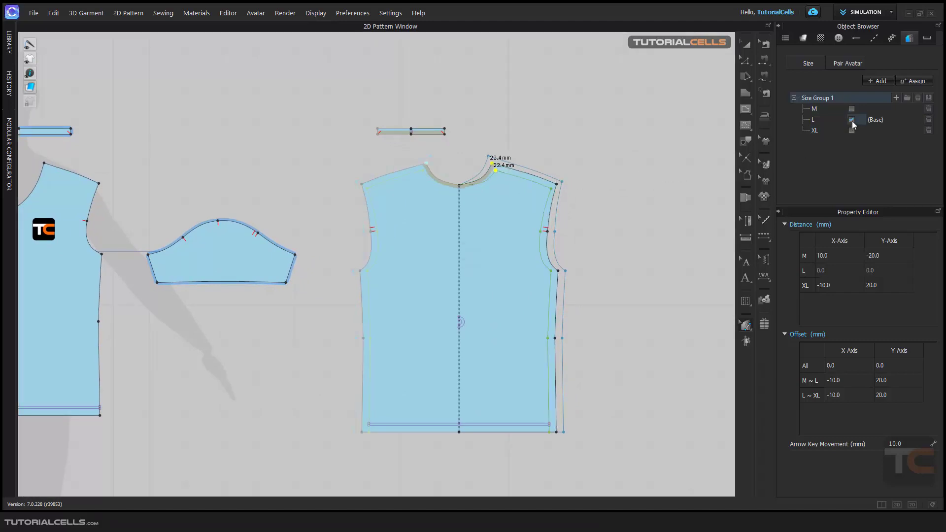
{"action": "scroll", "coordinate": [533, 190], "scroll_direction": "up", "scroll_amount": 3}
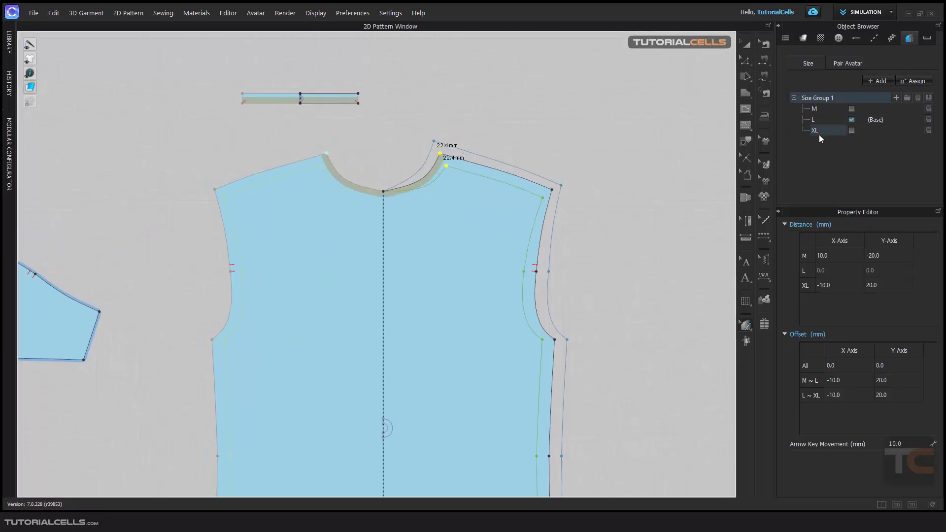
{"action": "left_click", "coordinate": [852, 131]}
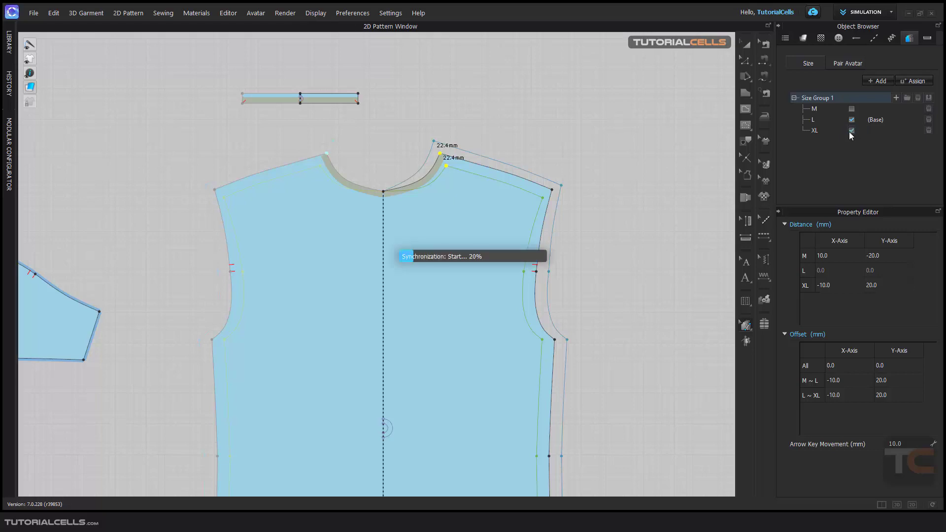
{"action": "scroll", "coordinate": [351, 239], "scroll_direction": "down", "scroll_amount": 5}
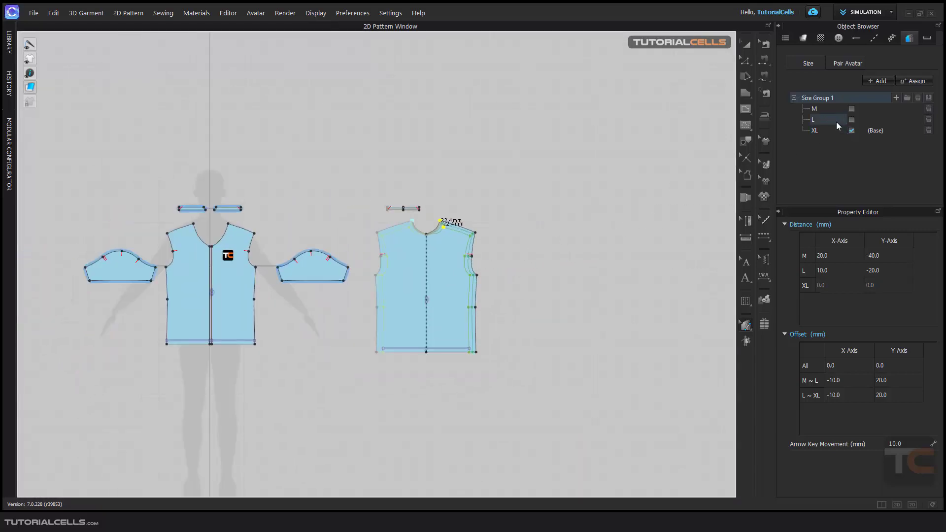
{"action": "left_click", "coordinate": [852, 109]}
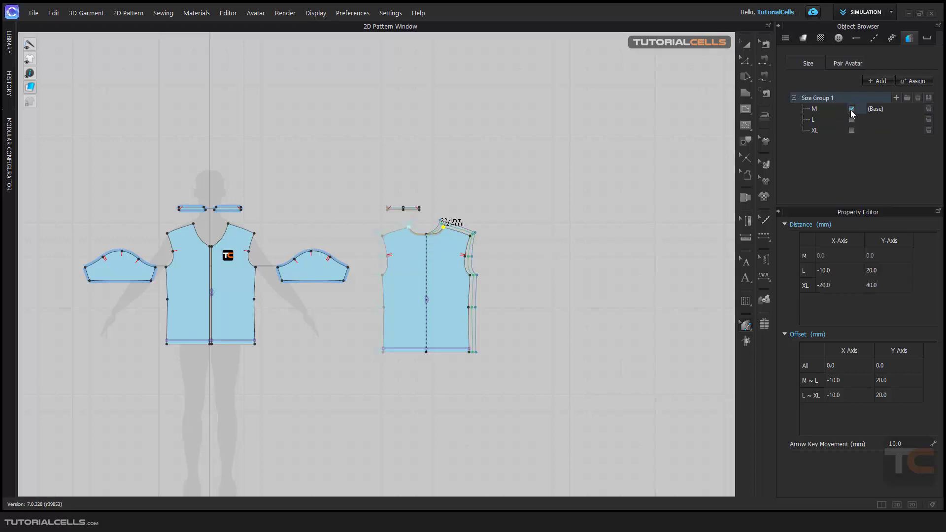
{"action": "scroll", "coordinate": [449, 271], "scroll_direction": "up", "scroll_amount": 3}
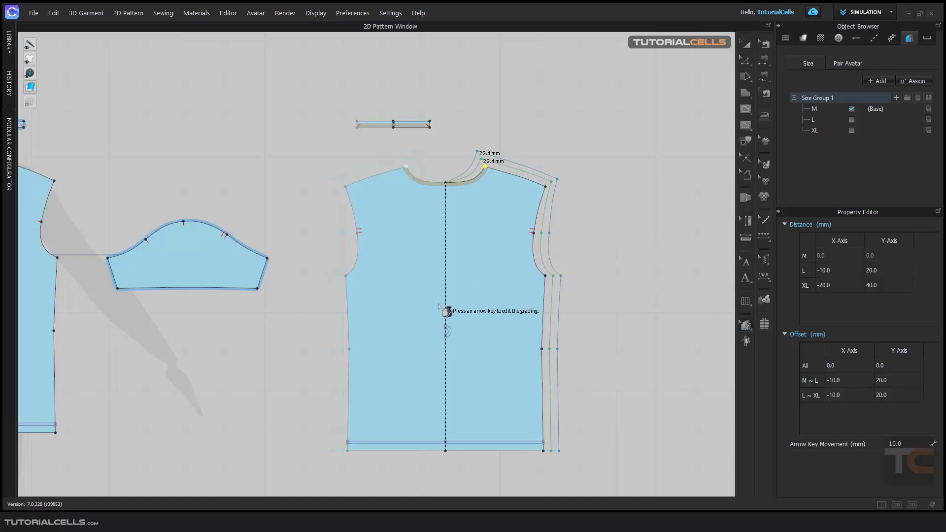
- Try grading the top point of the sleeve cap upward by 10 mm per size and reverse the offset
{"action": "middle_click_drag", "start_coordinate": [433, 309], "coordinate": [446, 259]}
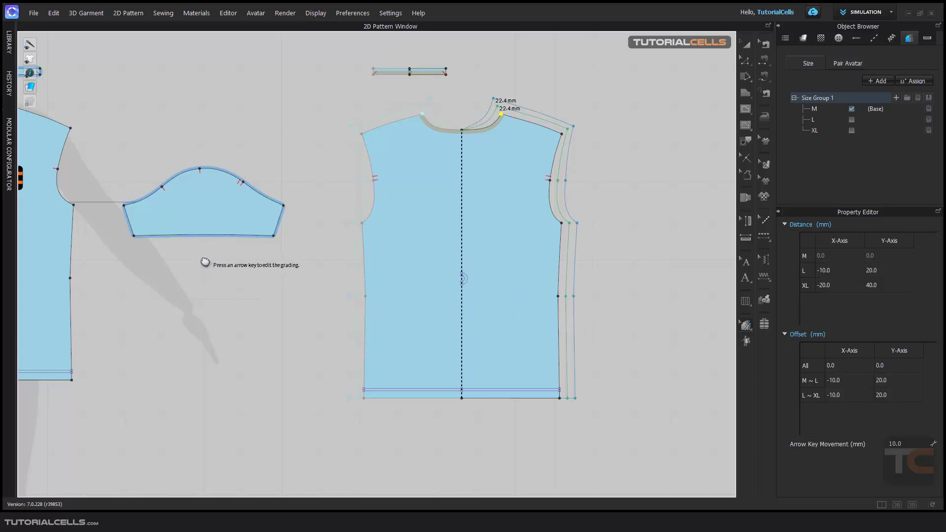
{"action": "middle_click_drag", "start_coordinate": [205, 264], "coordinate": [295, 296]}
{"action": "left_click", "coordinate": [290, 211]}
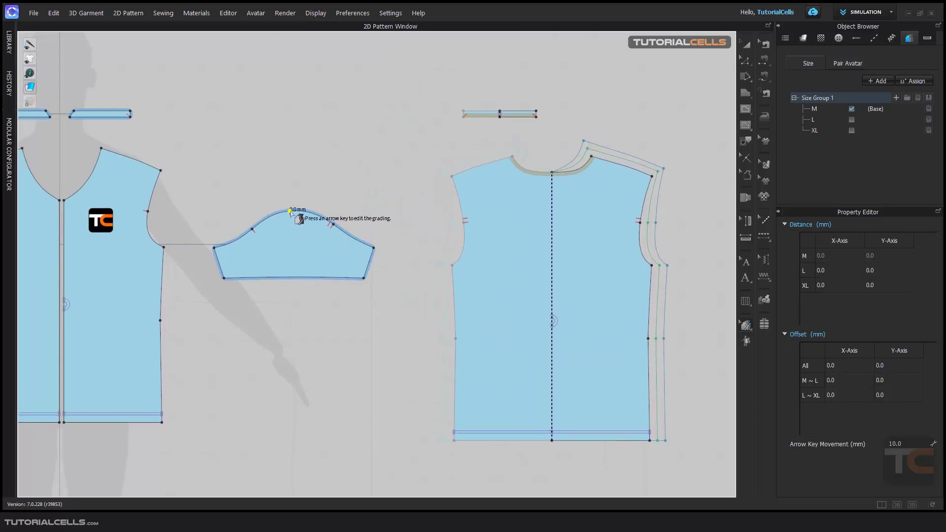
{"action": "key", "text": "Up"}
{"action": "key", "text": "Down"}
{"action": "key", "text": "Down"}
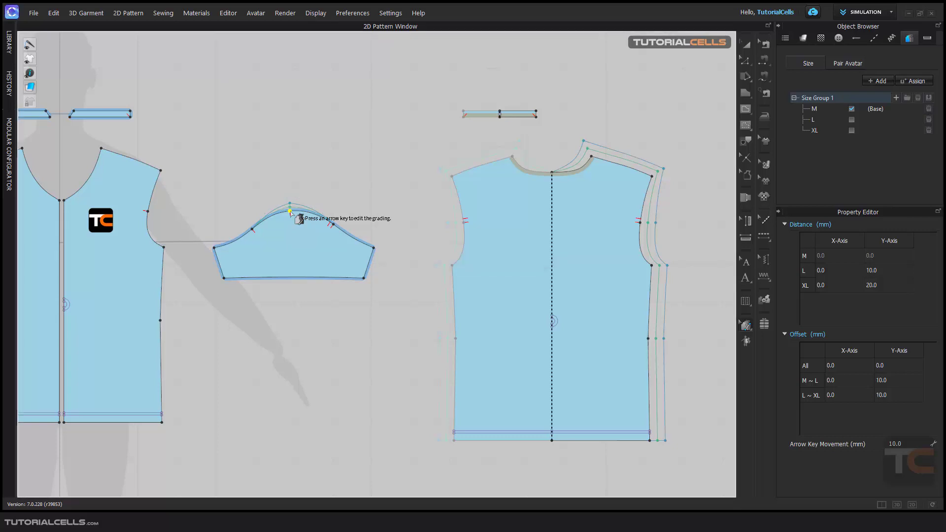
- Activate Edit Curve Grading and select the curve point between the double notch and the right underarm corner of the sleeve cap
{"action": "left_click", "coordinate": [747, 327]}
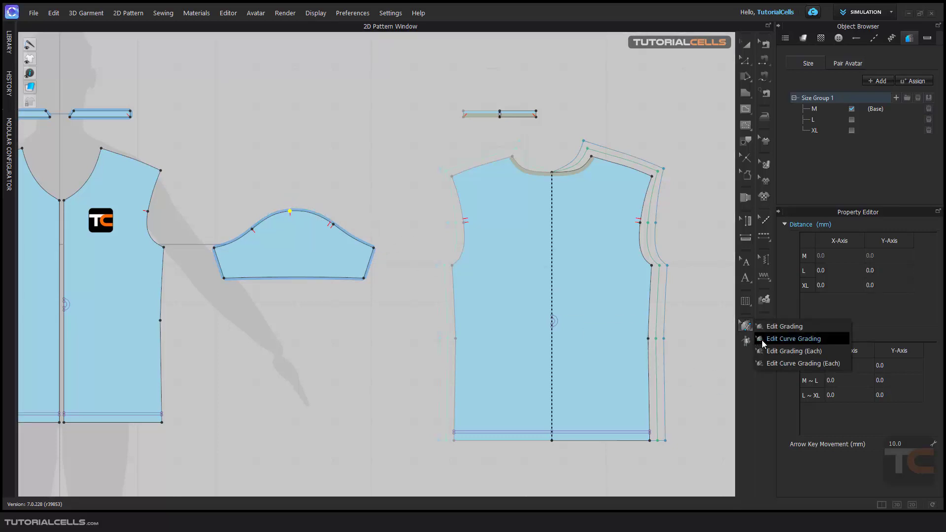
{"action": "left_click", "coordinate": [793, 339]}
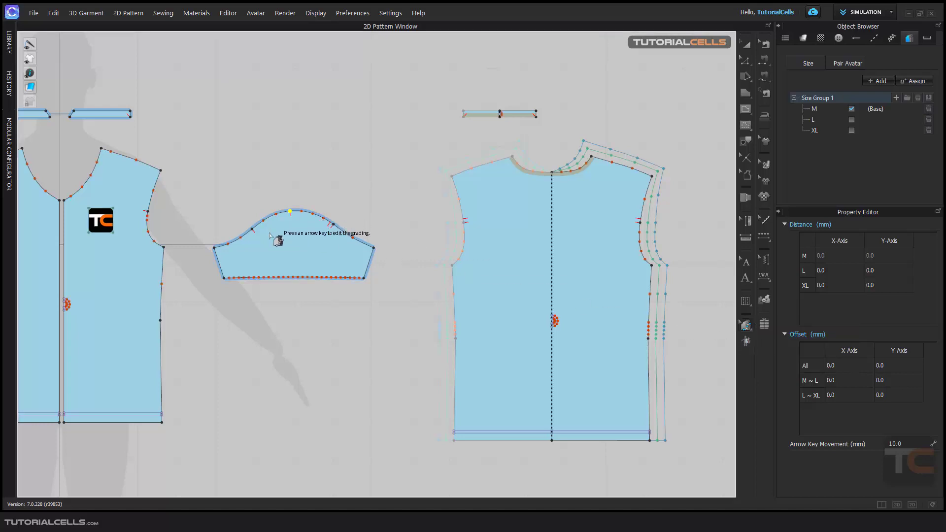
{"action": "right_click_drag", "start_coordinate": [275, 256], "coordinate": [351, 270]}
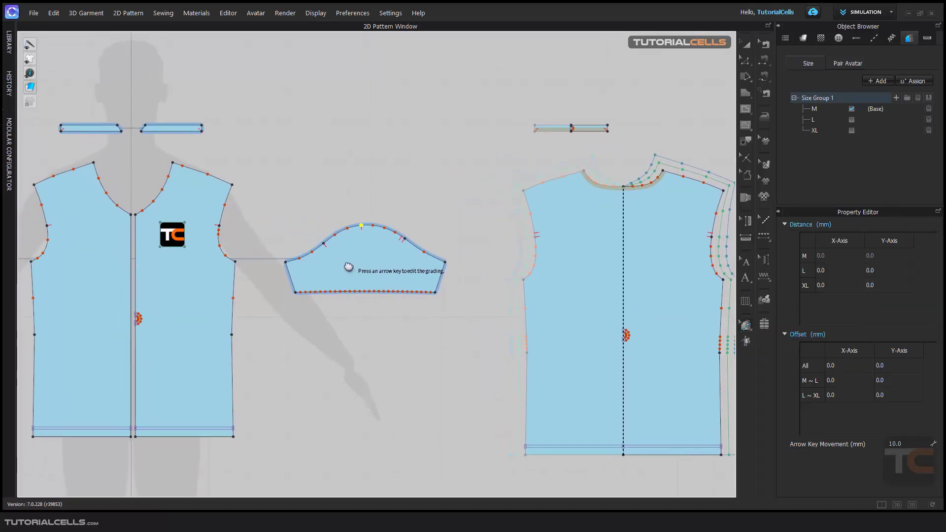
{"action": "scroll", "coordinate": [348, 265], "scroll_direction": "down", "scroll_amount": 2}
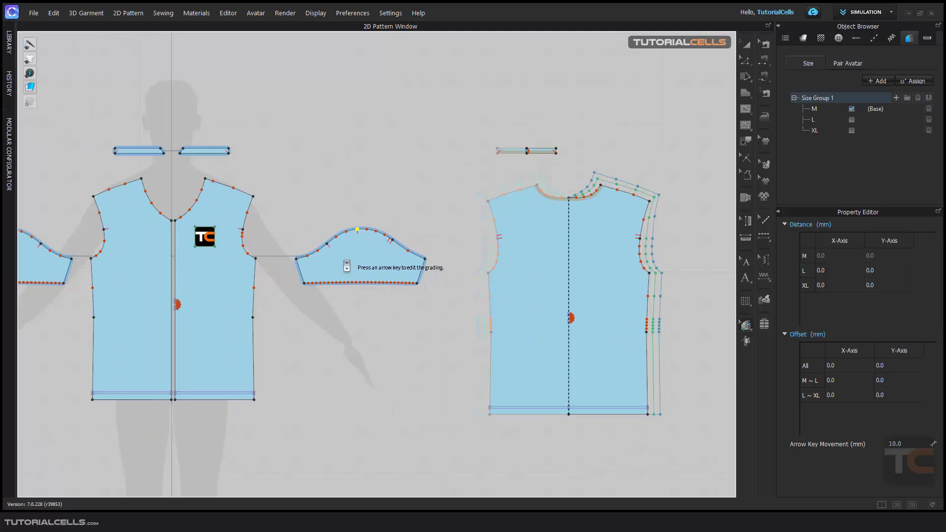
{"action": "left_click", "coordinate": [746, 60]}
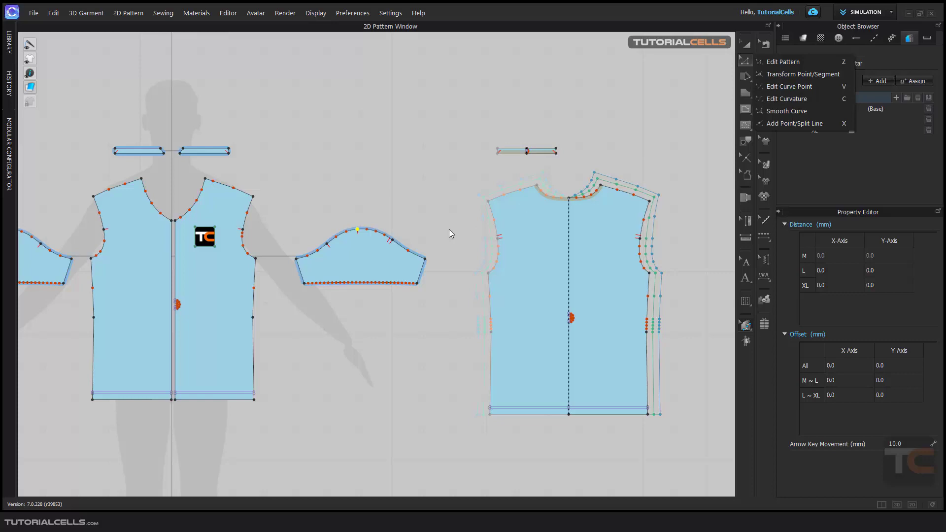
{"action": "left_click", "coordinate": [434, 253]}
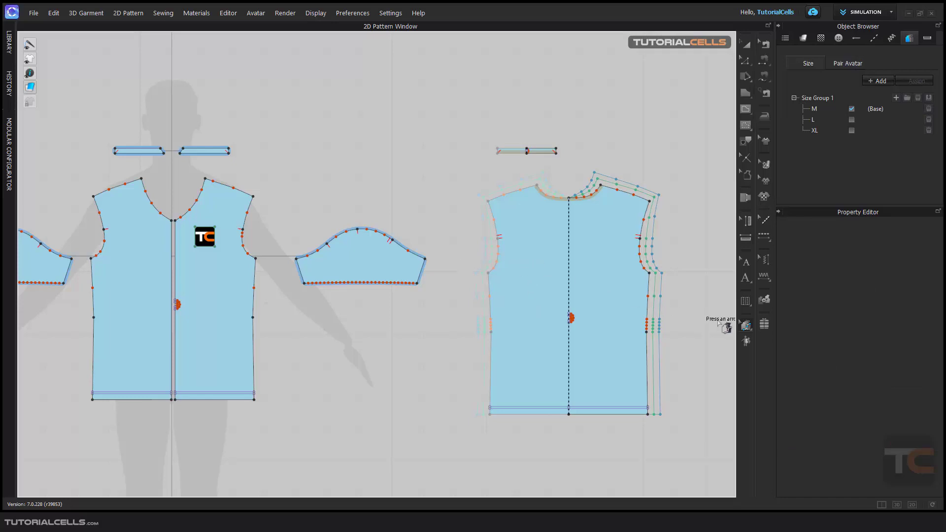
{"action": "scroll", "coordinate": [376, 243], "scroll_direction": "up", "scroll_amount": 5}
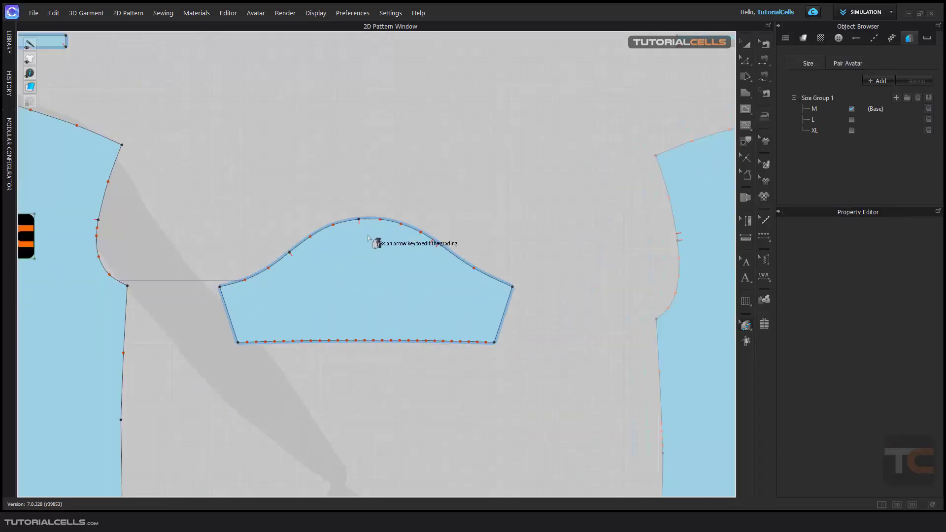
{"action": "left_click", "coordinate": [475, 268]}
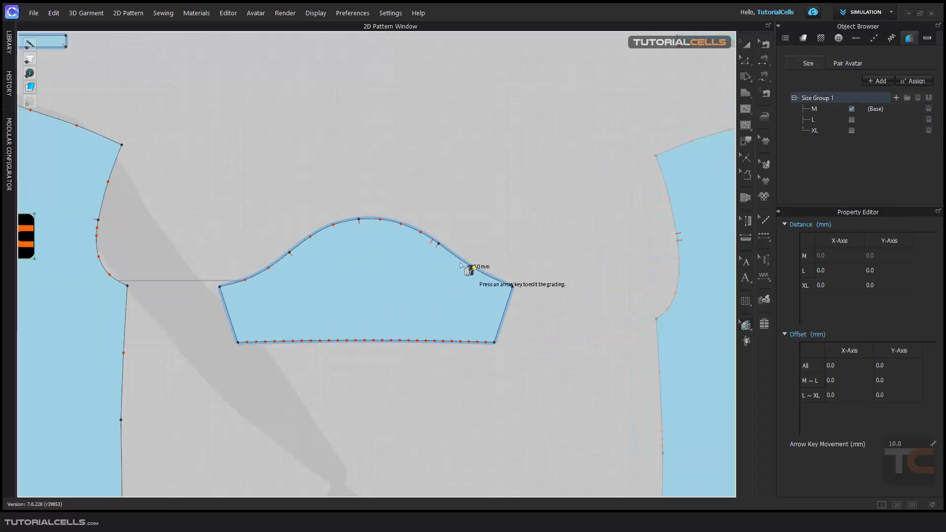
- Switch to Edit Grading and back to Edit Curve Grading to compare which sleeve points can be edited
{"action": "left_click", "coordinate": [747, 326]}
{"action": "left_click", "coordinate": [787, 327]}
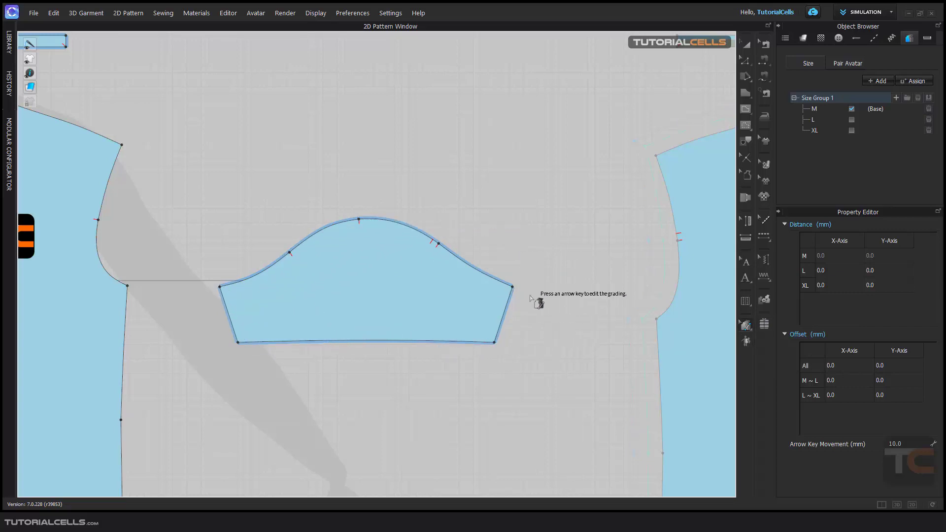
{"action": "left_click", "coordinate": [744, 327]}
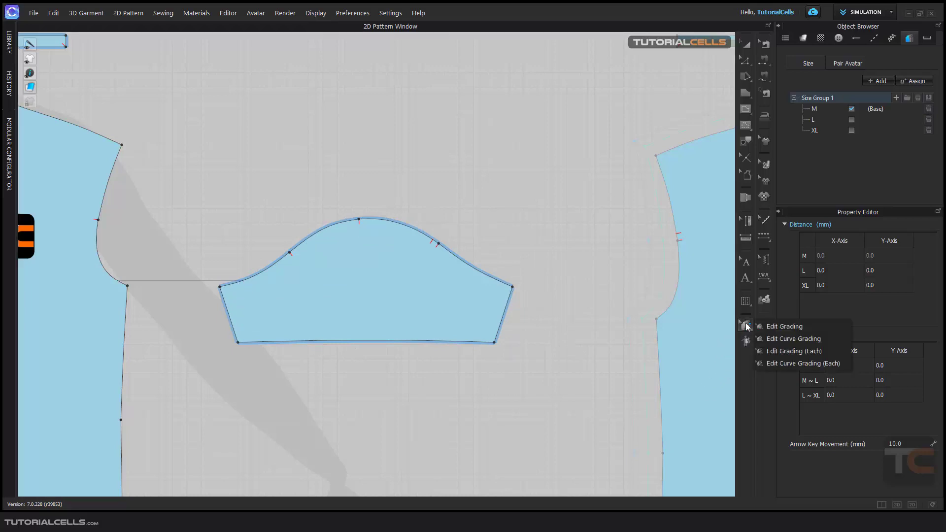
{"action": "left_click", "coordinate": [769, 341]}
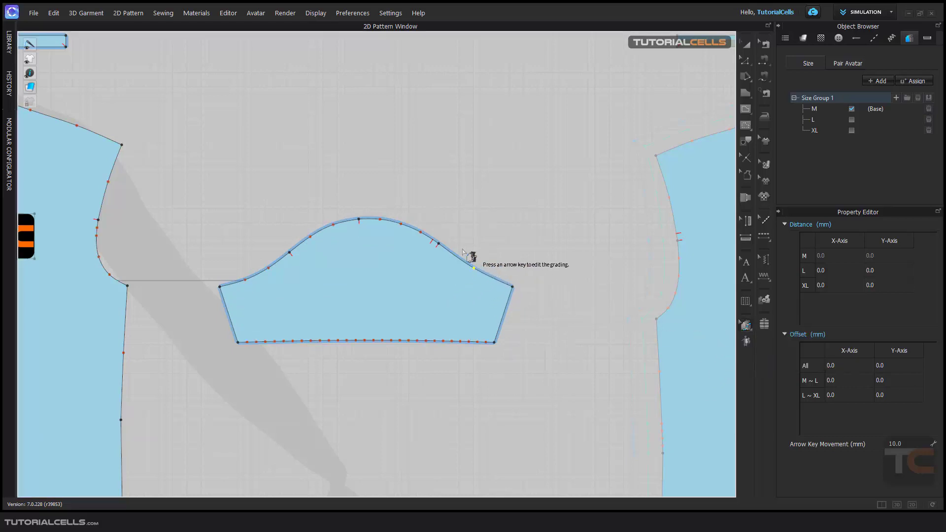
- Try grading the selected sleeve cap curve point by 10 mm in X and Y per size, undo it and clear the selection
{"action": "scroll", "coordinate": [327, 304], "scroll_direction": "down", "scroll_amount": 4}
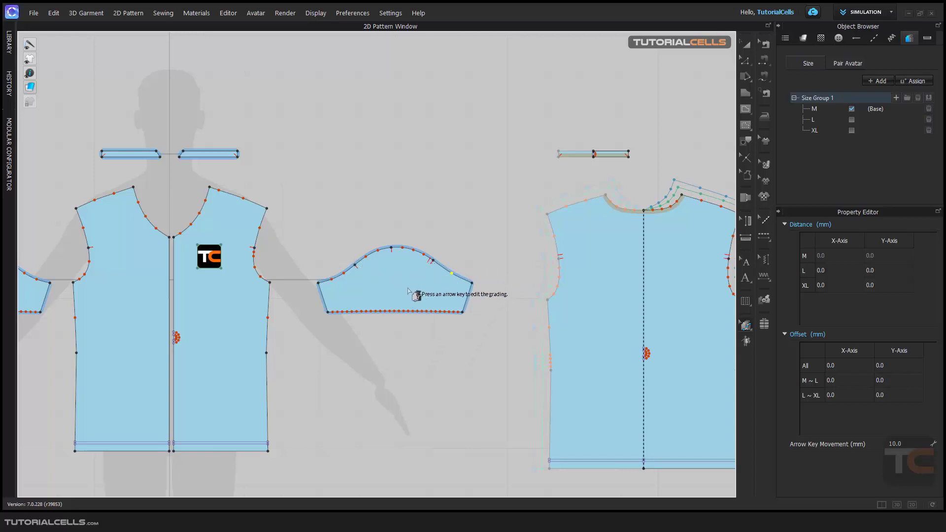
{"action": "key", "text": "Right"}
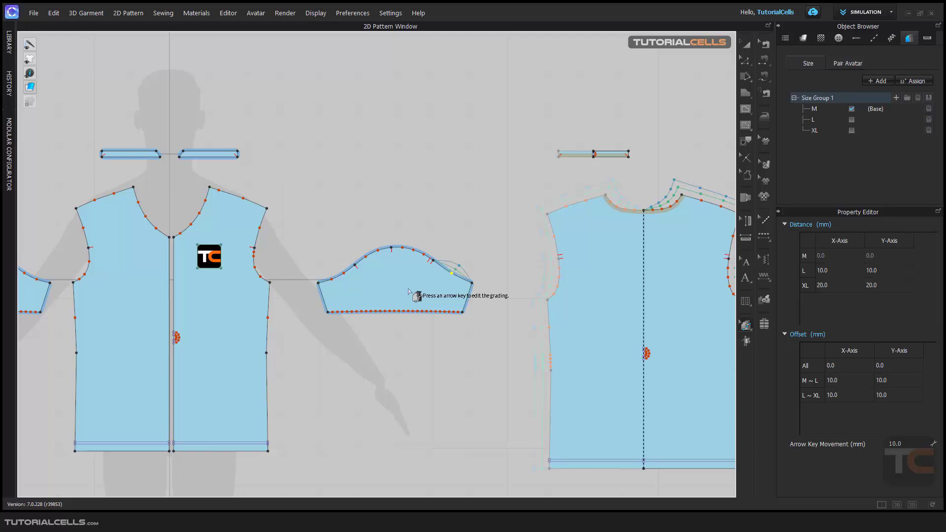
{"action": "key", "text": "ctrl+z"}
{"action": "left_click", "coordinate": [748, 328]}
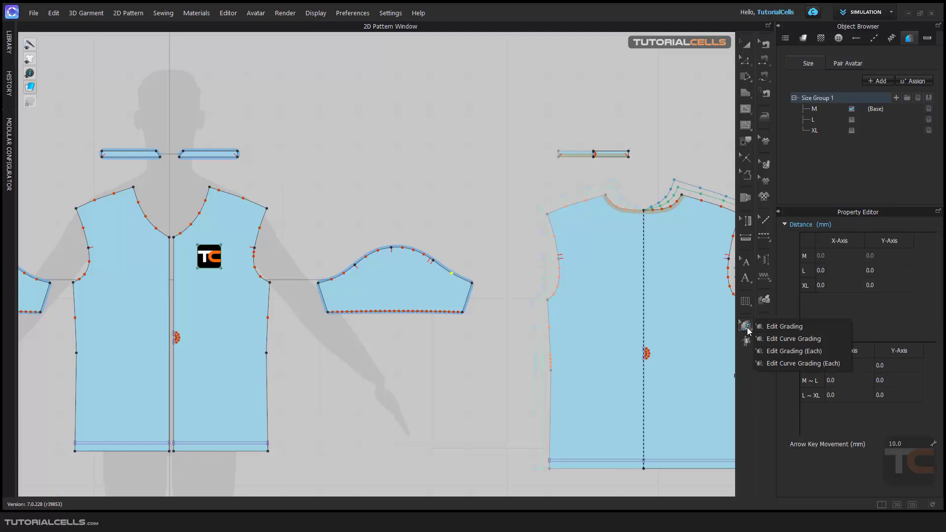
{"action": "left_click", "coordinate": [404, 345]}
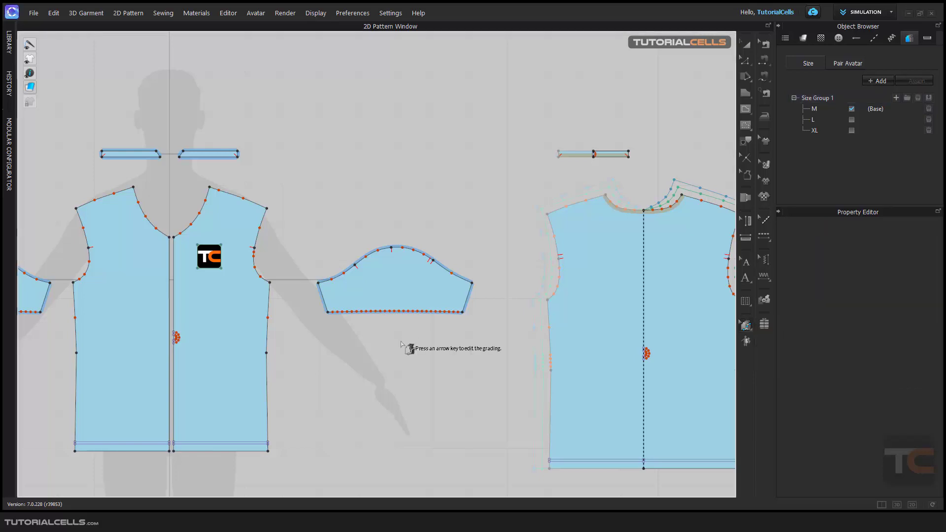
- Switch to Edit Grading and select all points and edges of the two front pieces
{"action": "scroll", "coordinate": [402, 344], "scroll_direction": "down", "scroll_amount": 5}
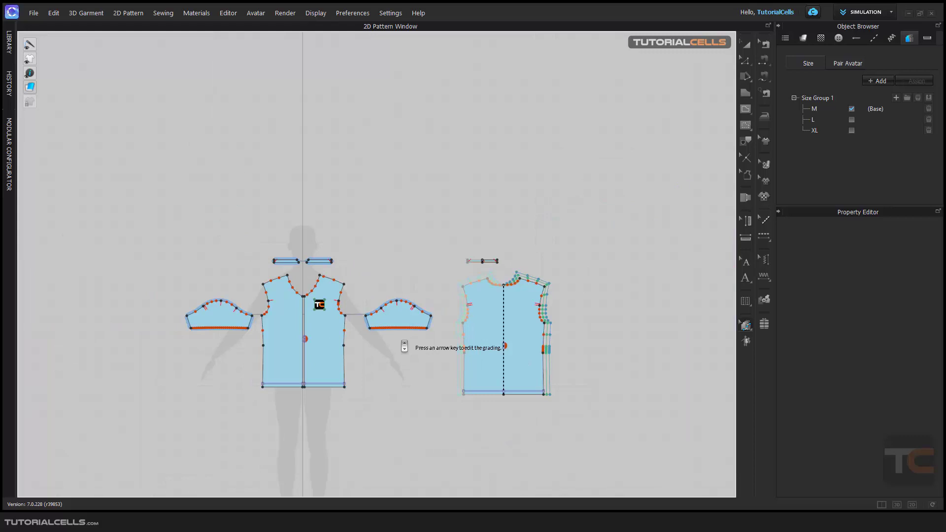
{"action": "scroll", "coordinate": [404, 346], "scroll_direction": "up", "scroll_amount": 3}
{"action": "right_click_drag", "start_coordinate": [589, 261], "coordinate": [541, 225]}
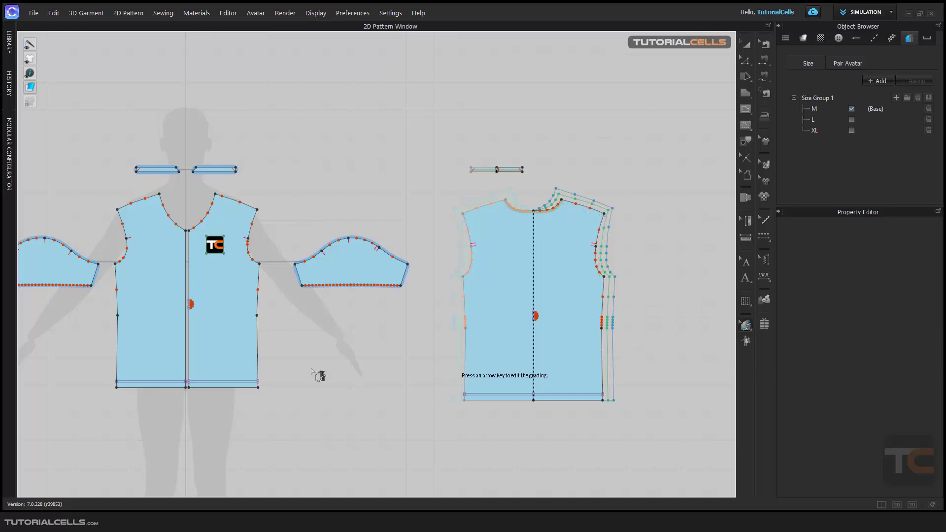
{"action": "scroll", "coordinate": [315, 367], "scroll_direction": "down", "scroll_amount": 3}
{"action": "right_click_drag", "start_coordinate": [281, 359], "coordinate": [435, 324]}
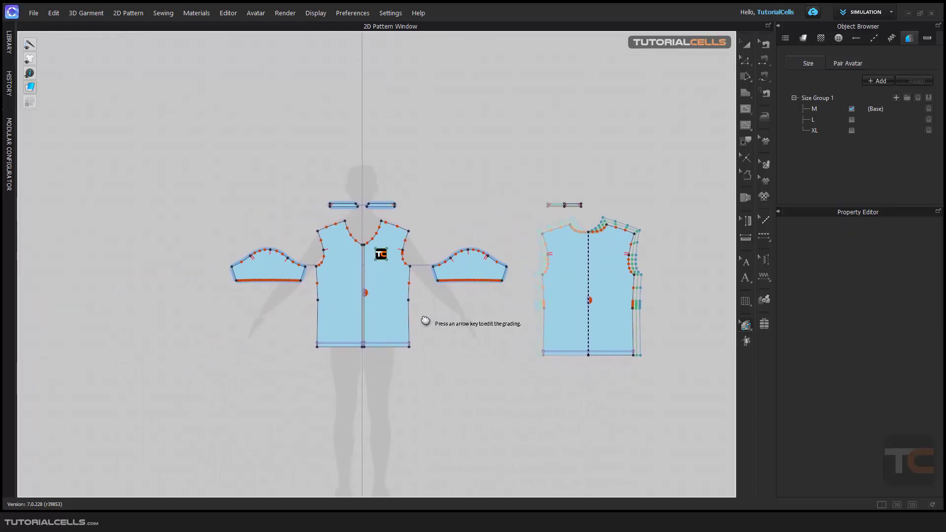
{"action": "left_click", "coordinate": [745, 327]}
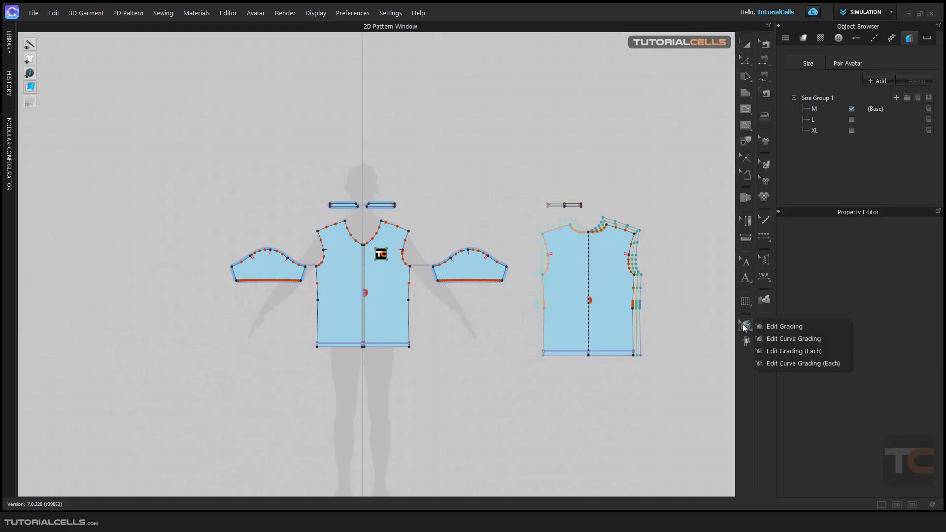
{"action": "left_click", "coordinate": [778, 324]}
{"action": "left_click_drag", "start_coordinate": [303, 213], "coordinate": [418, 355]}
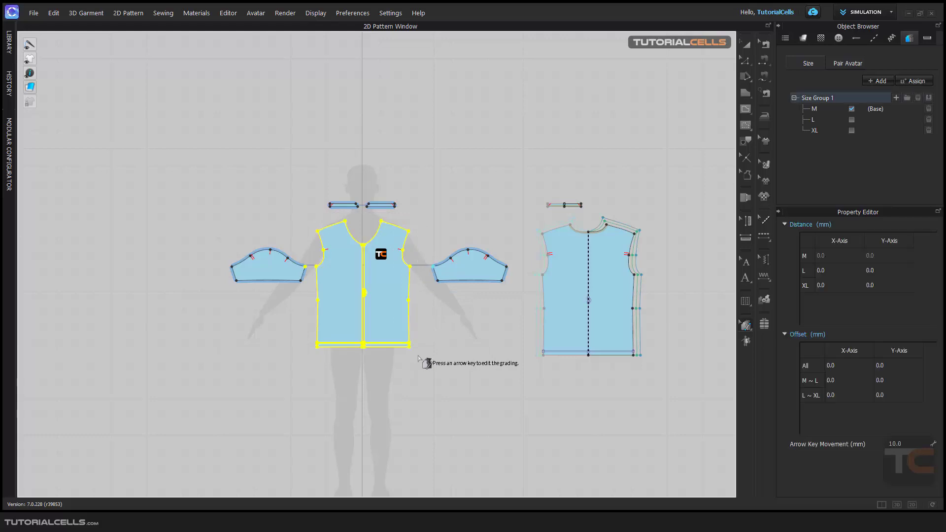
{"action": "left_click", "coordinate": [312, 228]}
{"action": "left_click_drag", "start_coordinate": [301, 212], "coordinate": [423, 370]}
- Try grading the two whole front pieces by 20 mm in X and 20 mm in Y per size
{"action": "left_click", "coordinate": [847, 367]}
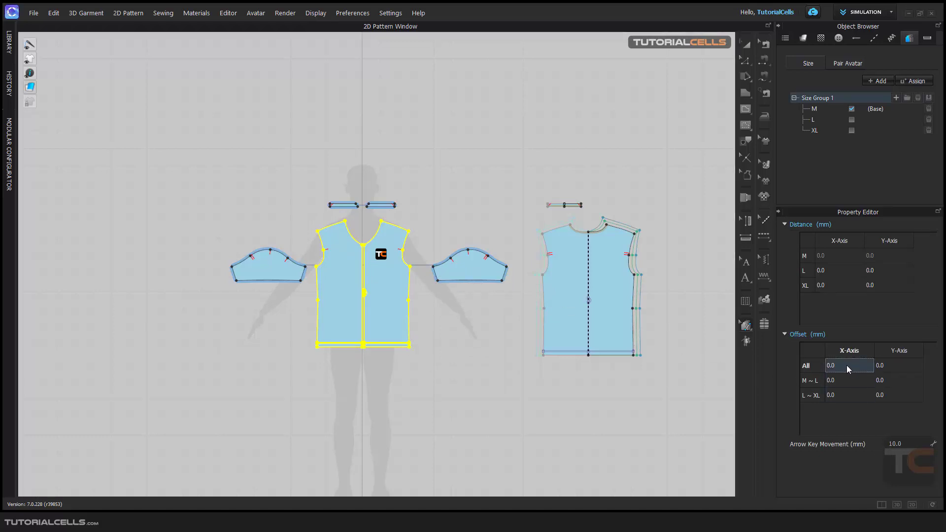
{"action": "double_click", "coordinate": [837, 366]}
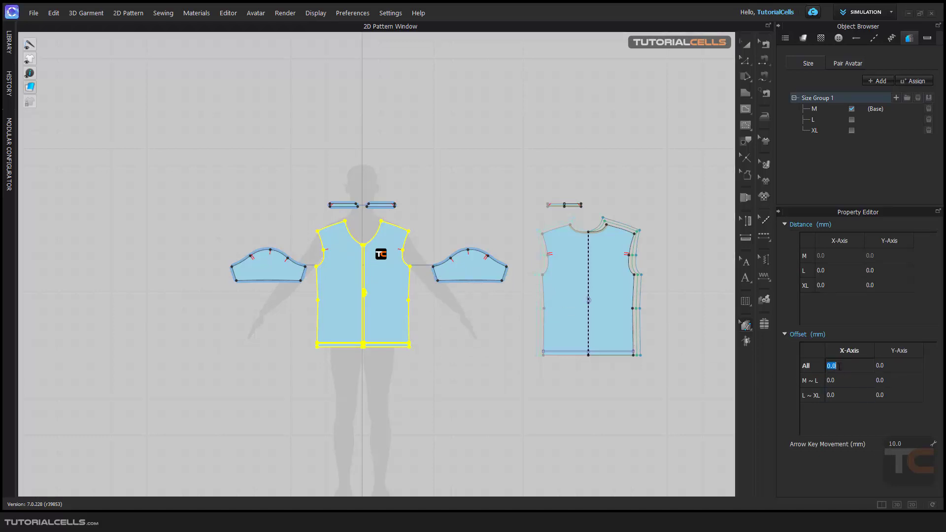
{"action": "left_click", "coordinate": [885, 366]}
{"action": "double_click", "coordinate": [885, 366]}
{"action": "type", "text": "20"}
{"action": "key", "text": "Return"}
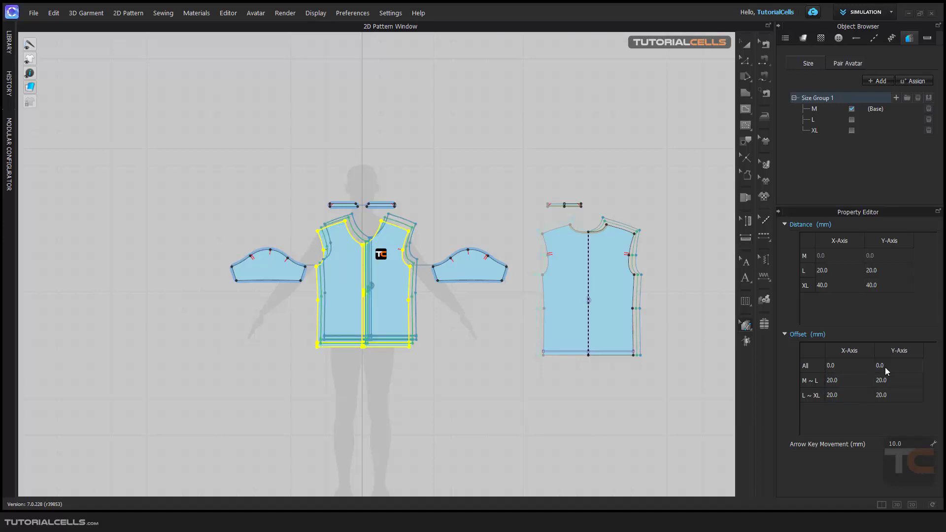
{"action": "scroll", "coordinate": [370, 256], "scroll_direction": "up", "scroll_amount": 3}
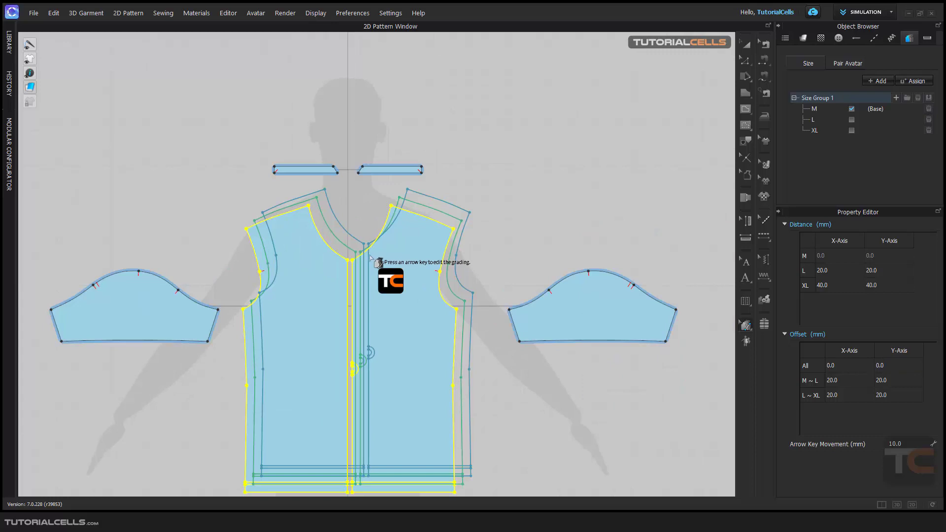
{"action": "right_click_drag", "start_coordinate": [370, 256], "coordinate": [380, 228]}
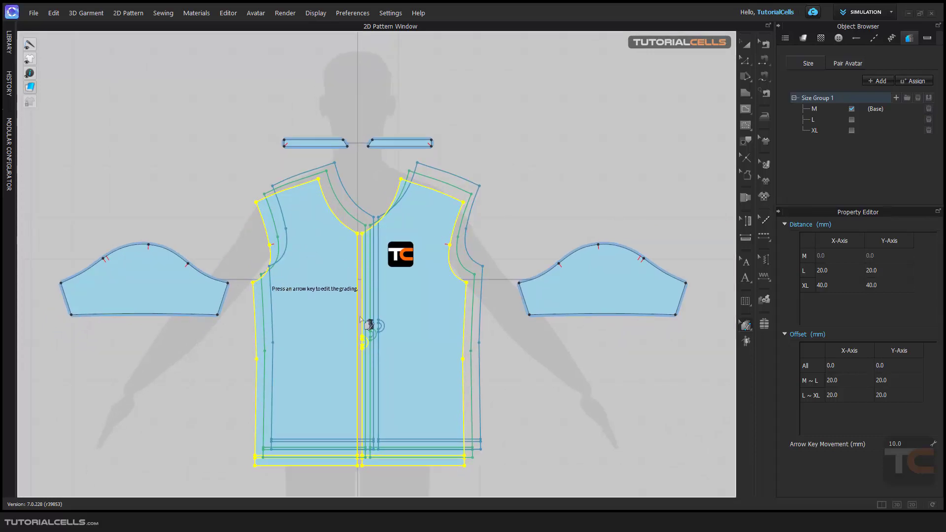
- Reverse the grading offset of the two front pieces and clear the selection
{"action": "left_click", "coordinate": [830, 380]}
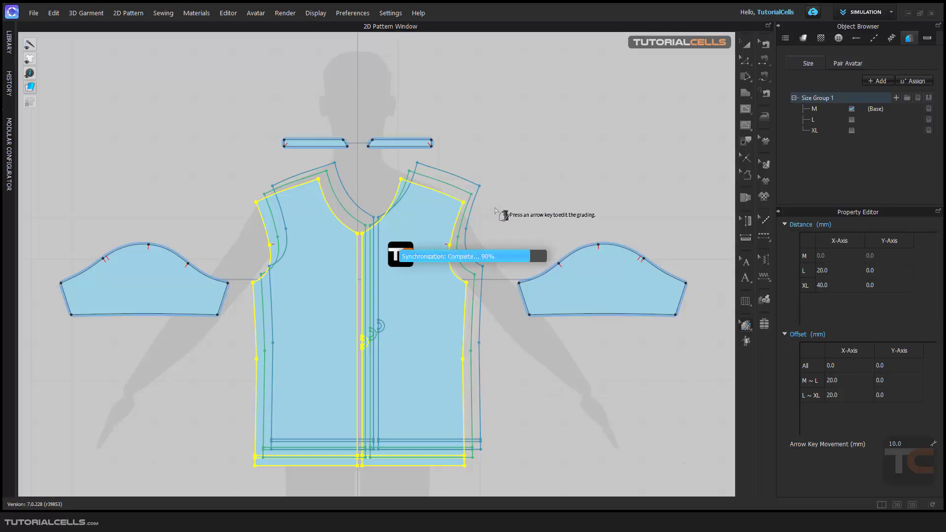
{"action": "key", "text": "Down"}
{"action": "key", "text": "Down"}
{"action": "key", "text": "Left"}
{"action": "key", "text": "Left"}
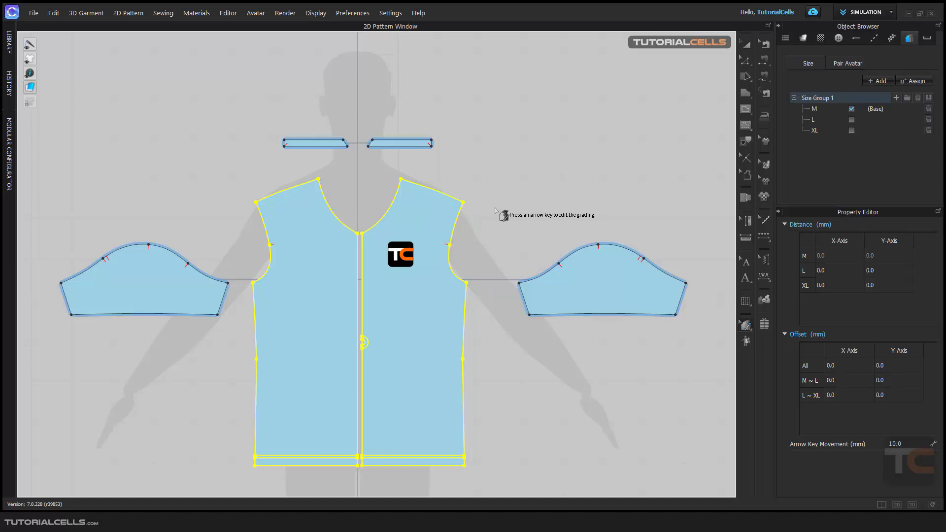
{"action": "left_click", "coordinate": [496, 211]}
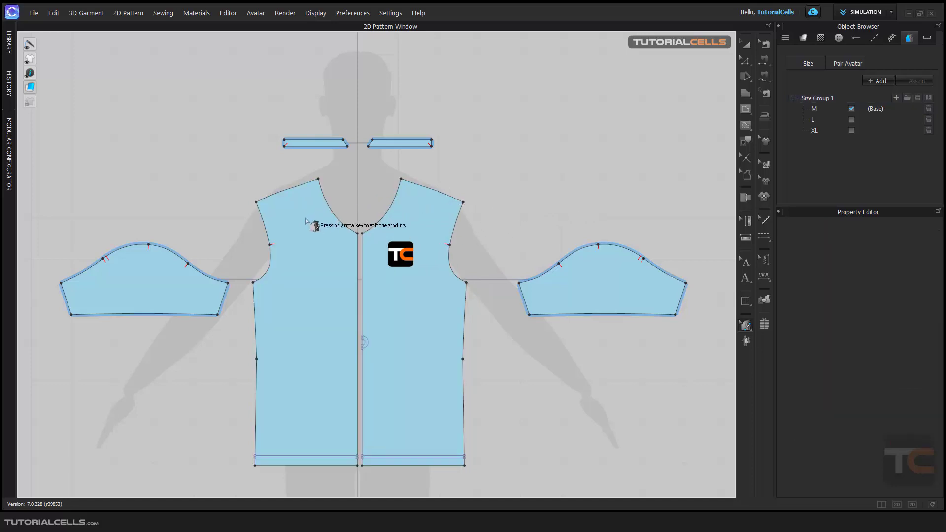
- Select both front pieces and apply linked editing to them as Symmetric Pattern (with Sewing)
{"action": "scroll", "coordinate": [306, 221], "scroll_direction": "down", "scroll_amount": 3}
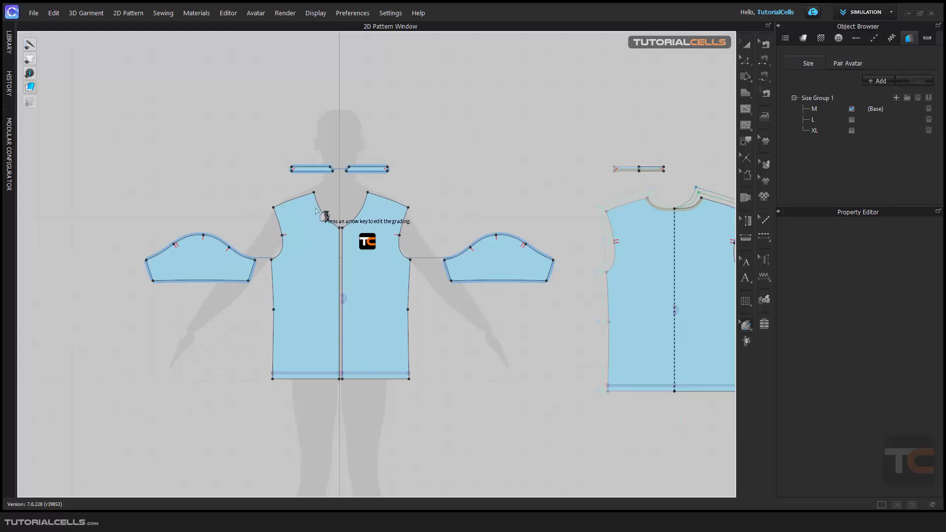
{"action": "scroll", "coordinate": [414, 215], "scroll_direction": "up", "scroll_amount": 1}
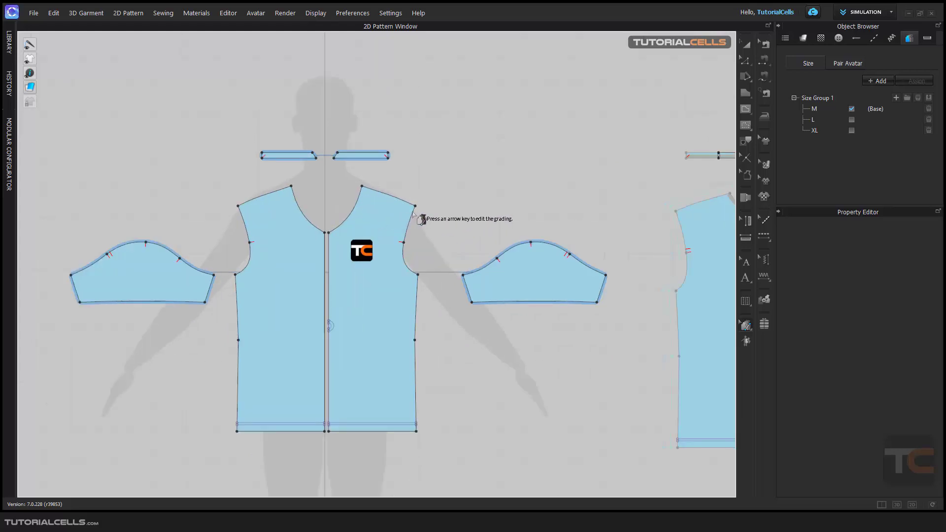
{"action": "left_click", "coordinate": [415, 206]}
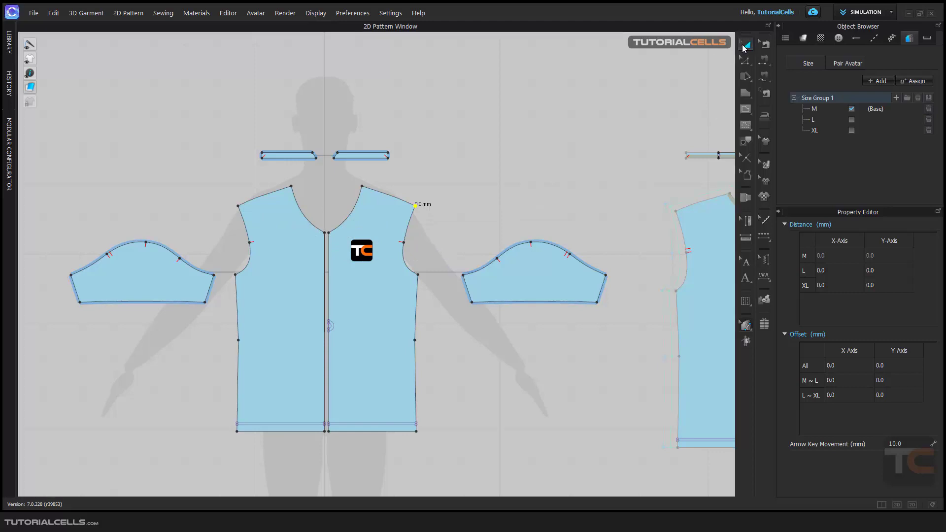
{"action": "left_click", "coordinate": [746, 45]}
{"action": "left_click", "coordinate": [387, 226]}
{"action": "left_click", "coordinate": [287, 237], "text": "shift"}
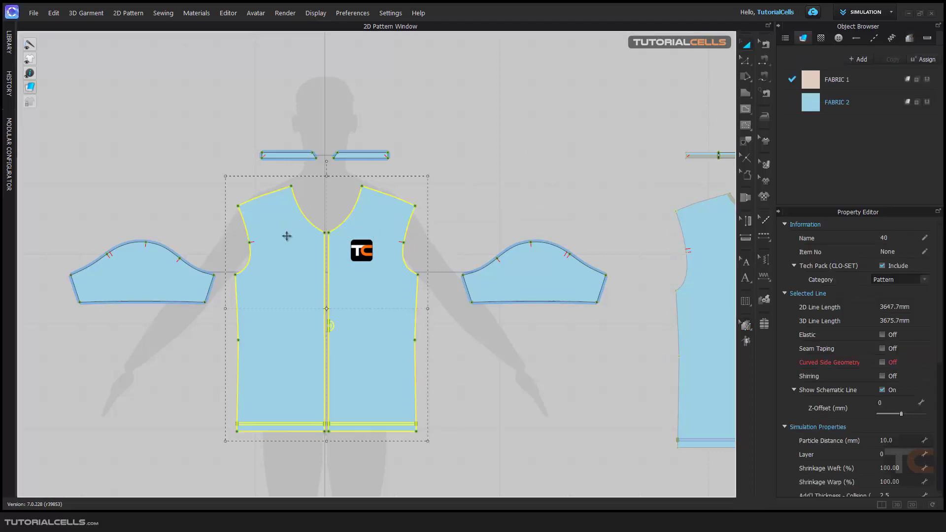
{"action": "right_click", "coordinate": [286, 237]}
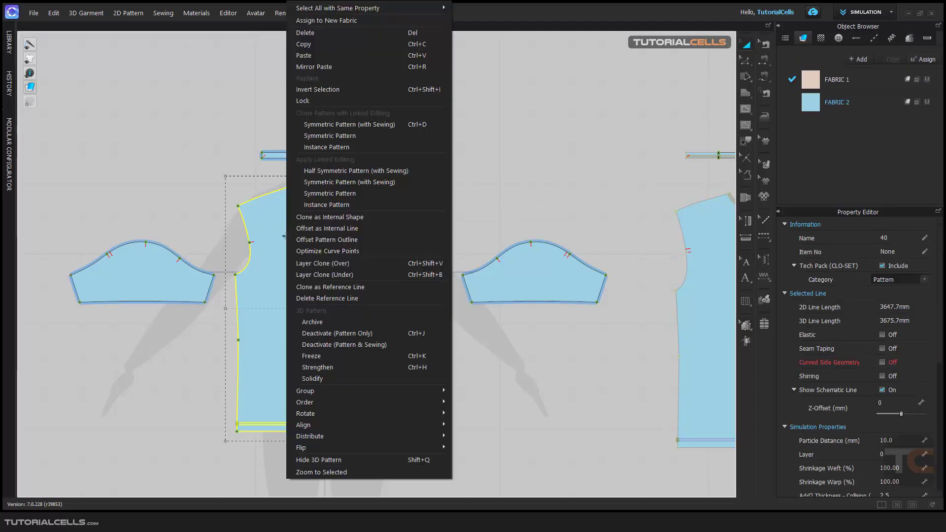
{"action": "left_click", "coordinate": [312, 182]}
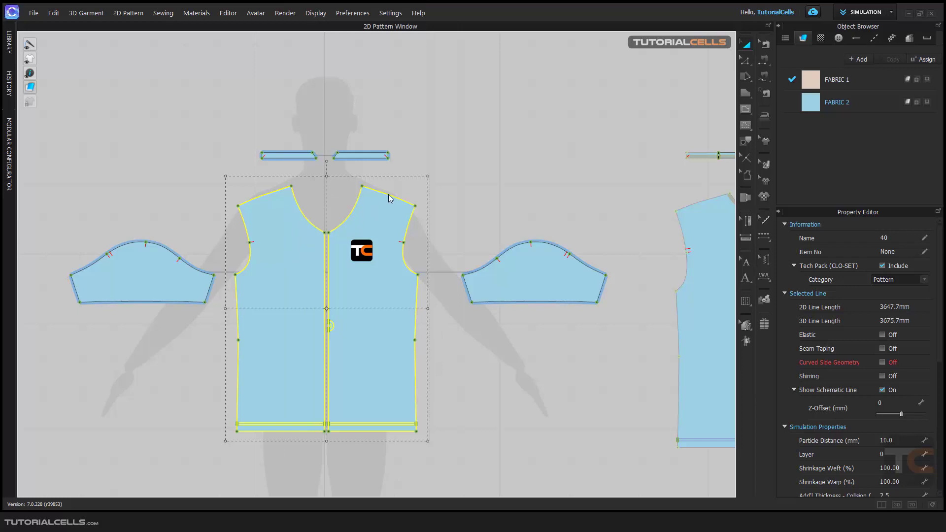
{"action": "left_click", "coordinate": [462, 181]}
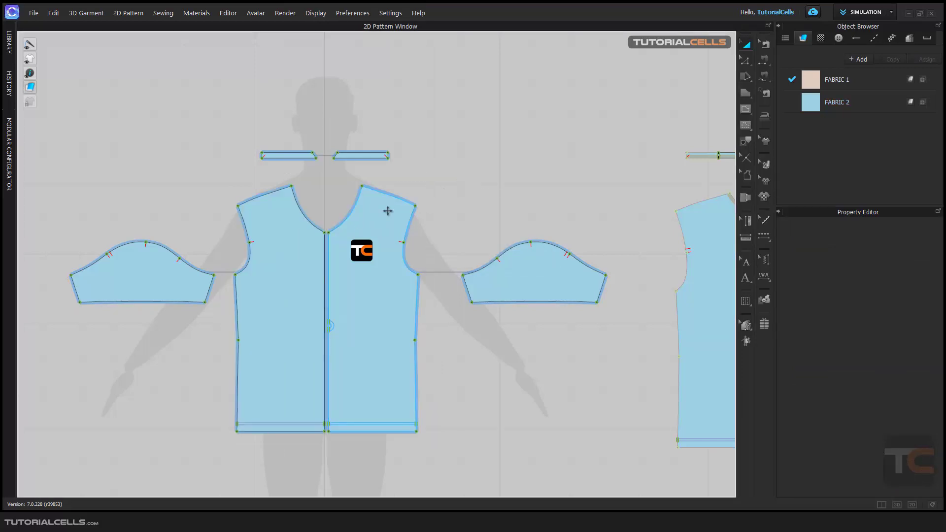
- With Edit Grading, grade the outer shoulder point of the front piece with the logo by 20 mm in X and 10 mm in Y per size
{"action": "left_click", "coordinate": [743, 326]}
{"action": "left_click", "coordinate": [762, 327]}
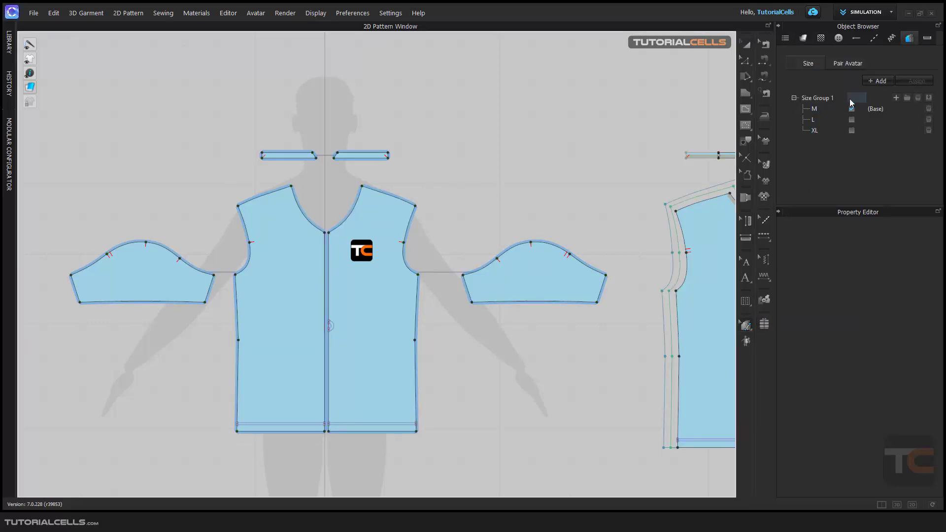
{"action": "left_click", "coordinate": [828, 101]}
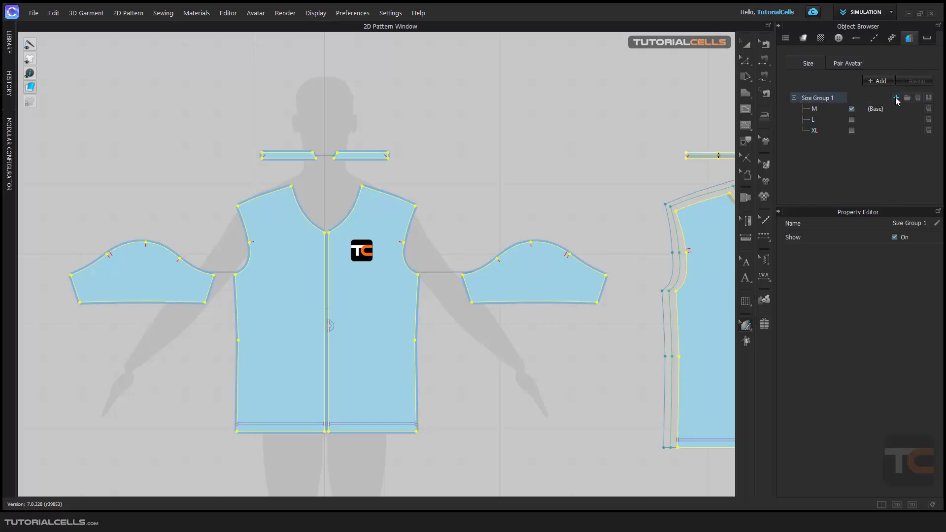
{"action": "left_click", "coordinate": [436, 202]}
{"action": "left_click", "coordinate": [416, 206]}
{"action": "key", "text": "Right"}
{"action": "key", "text": "Up"}
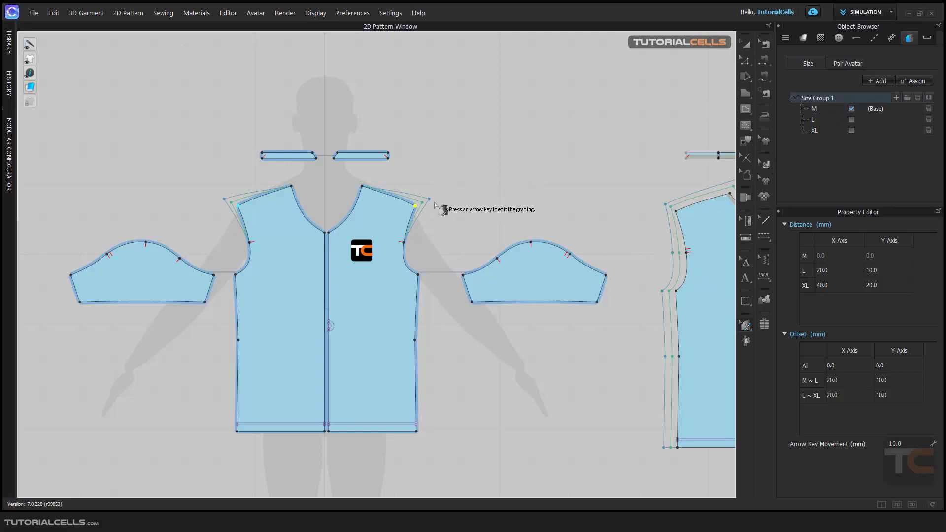
{"action": "scroll", "coordinate": [434, 203], "scroll_direction": "down", "scroll_amount": 3}
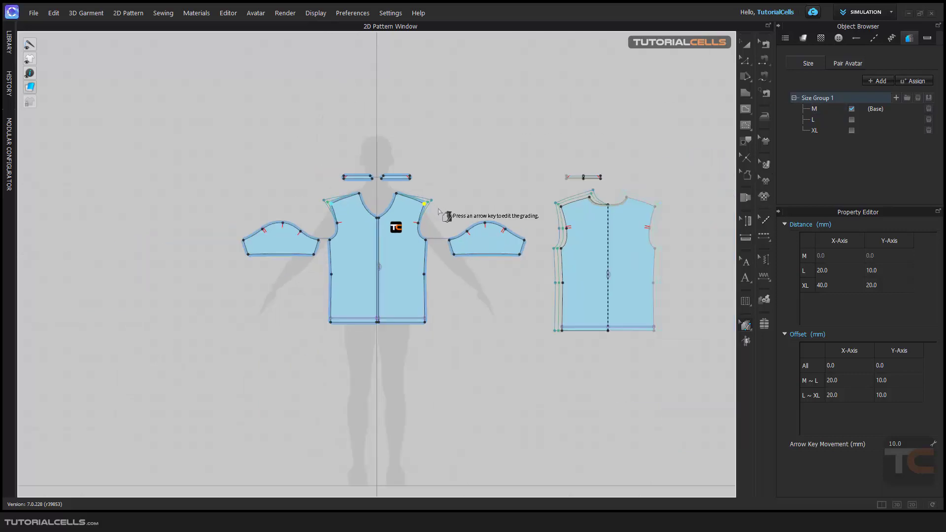